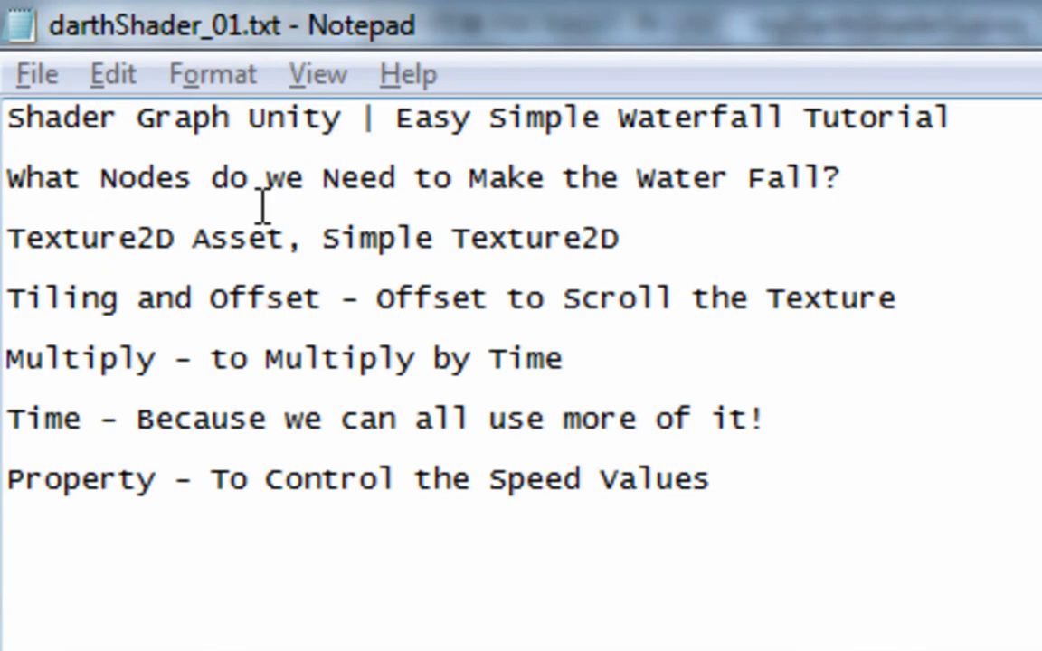
- Review the notes listing the nodes a waterfall shader needs: Texture2D, Tiling and Offset, Multiply, Time and a speed Property
left_click_drag(884, 172, 65, 159)
left_click(326, 222)
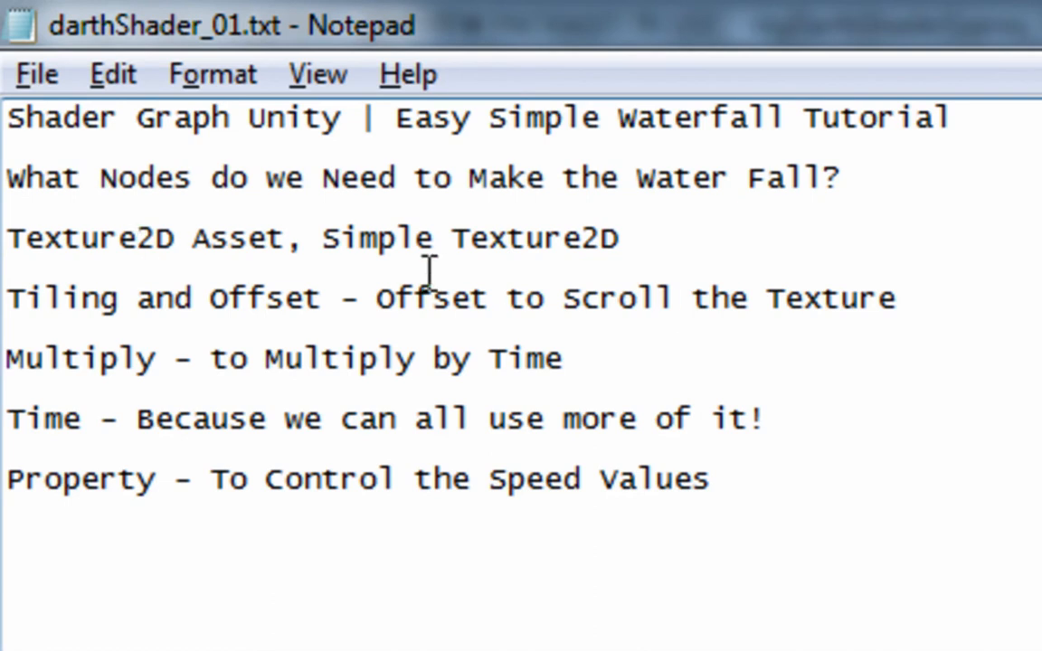
left_click_drag(323, 240, 672, 261)
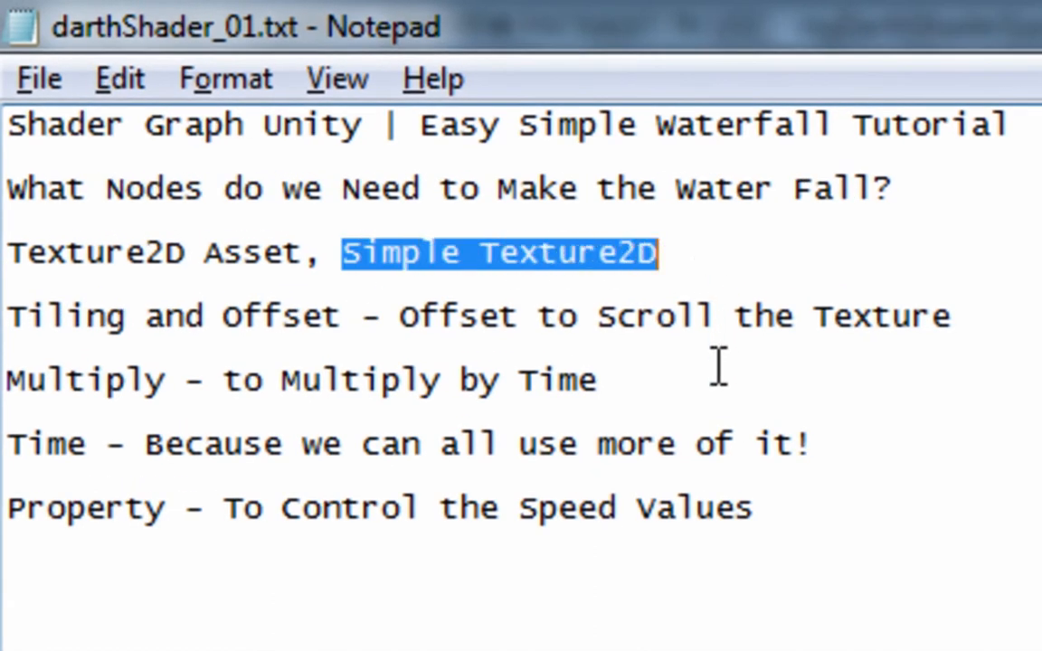
left_click_drag(342, 317, 47, 333)
left_click_drag(400, 317, 1031, 335)
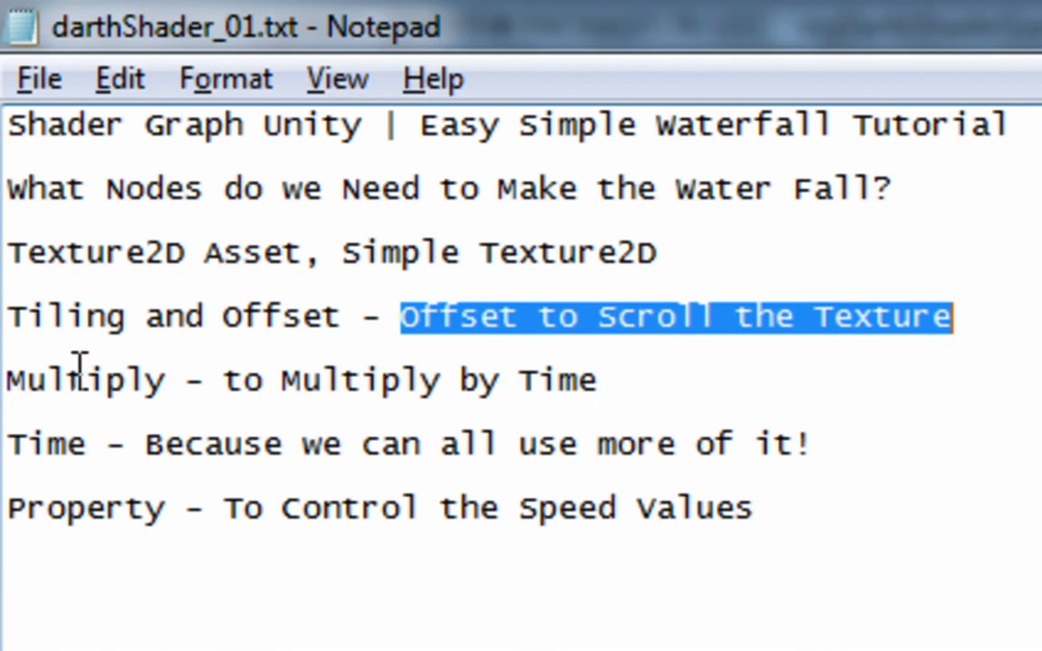
left_click(30, 443)
double_click(30, 443)
left_click(30, 443)
left_click_drag(144, 444, 828, 475)
left_click(477, 547)
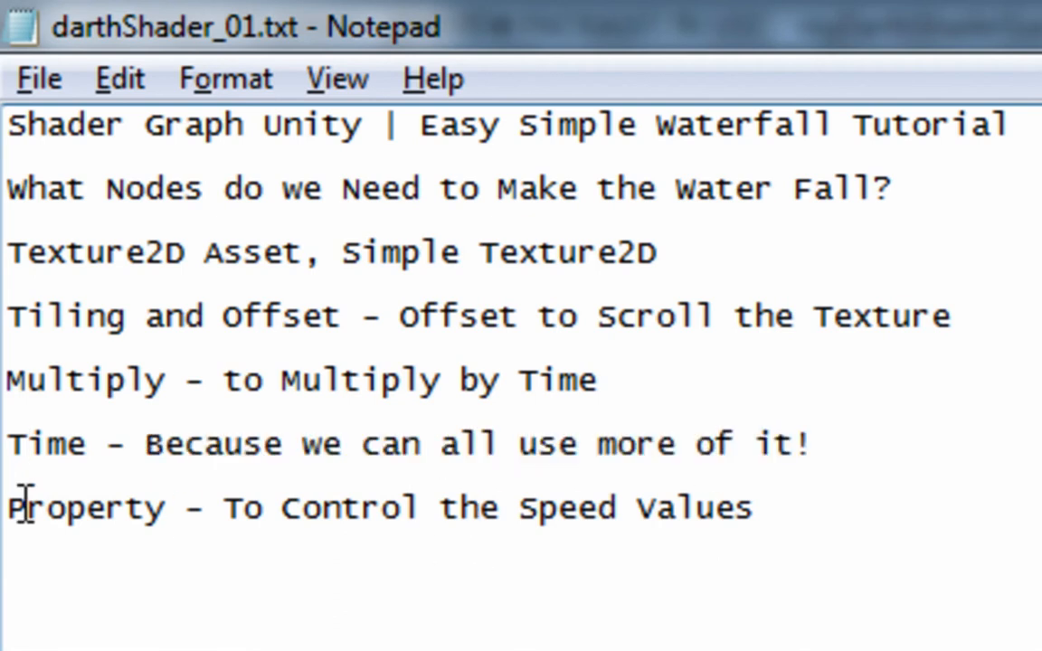
left_click_drag(13, 507, 788, 549)
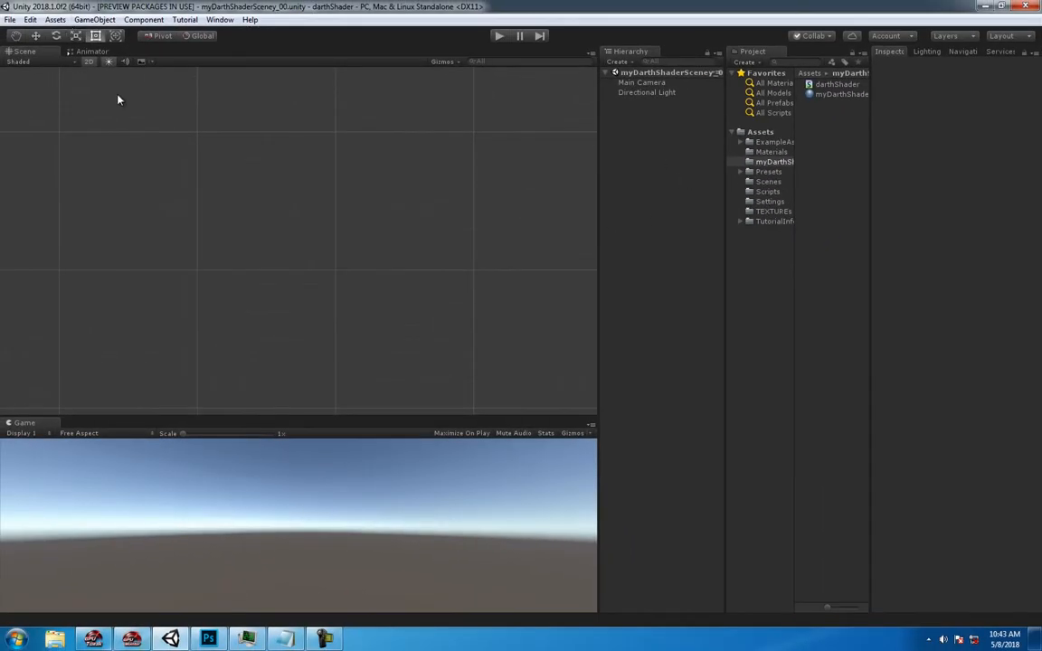
- Switch to Unity, add a 3D Quad to the scene and apply the myDarthShaderMat material to it
left_click(95, 19)
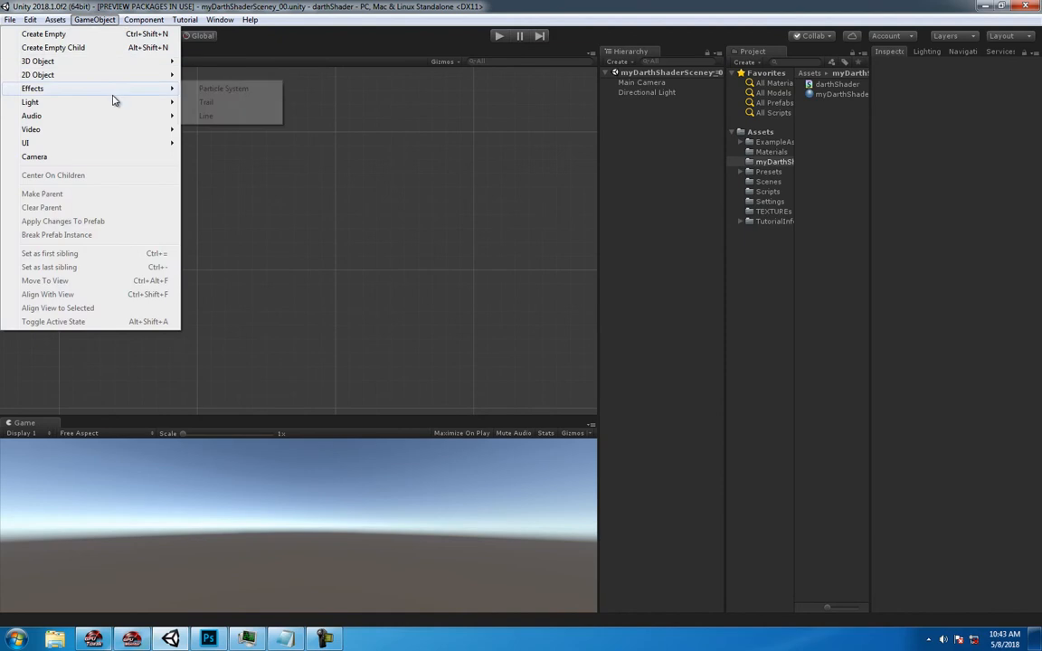
mouse_move(114, 64)
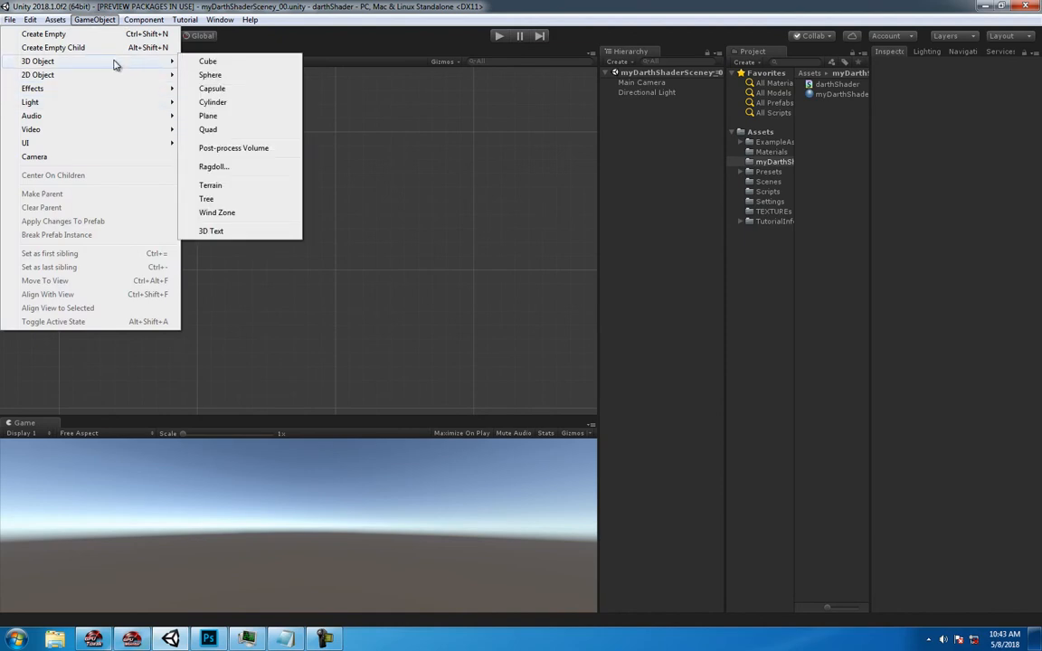
left_click(209, 129)
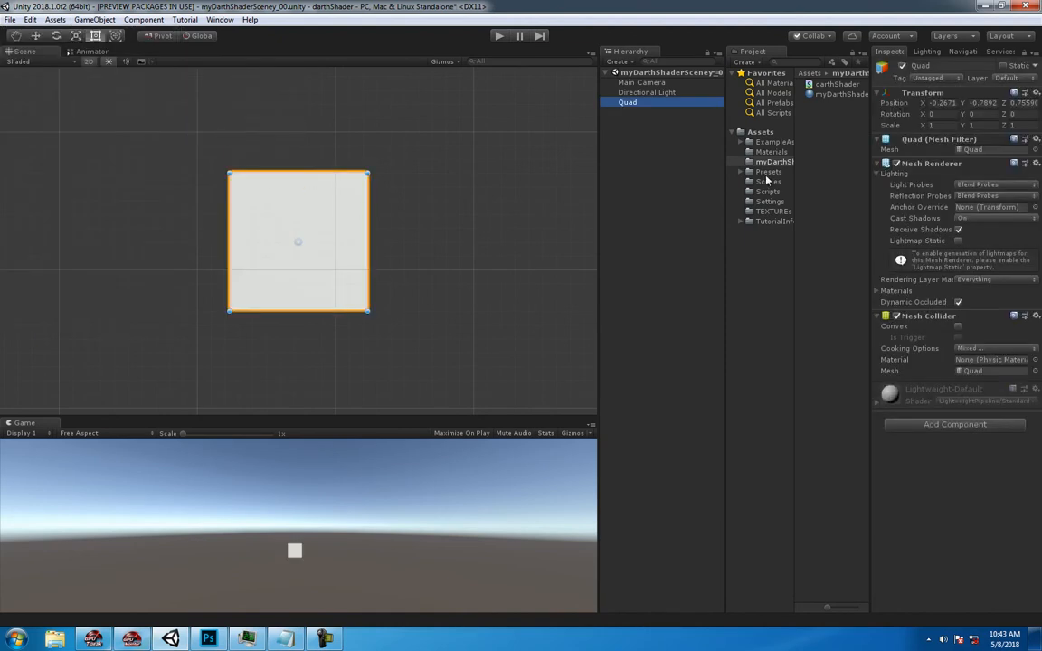
left_click(809, 97)
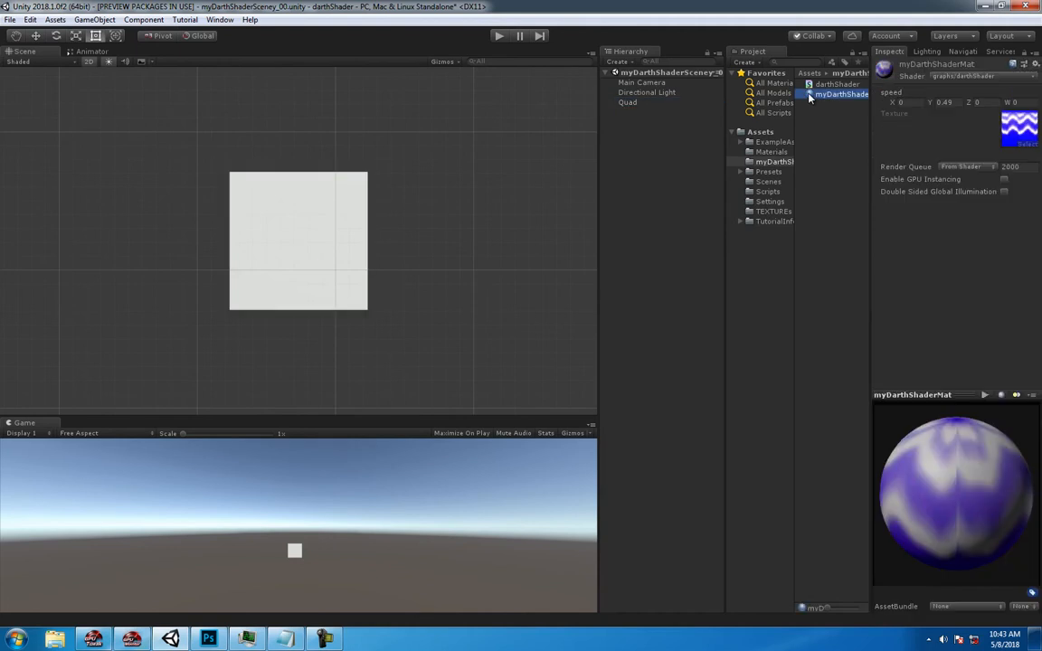
left_click_drag(810, 97, 629, 103)
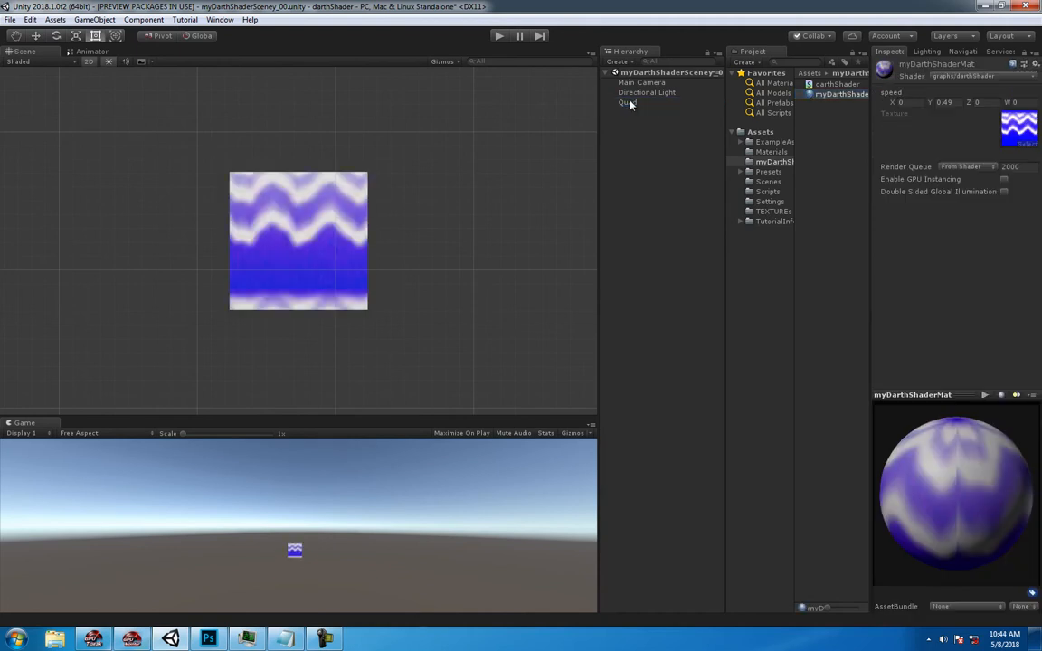
left_click(630, 104)
left_click(382, 182)
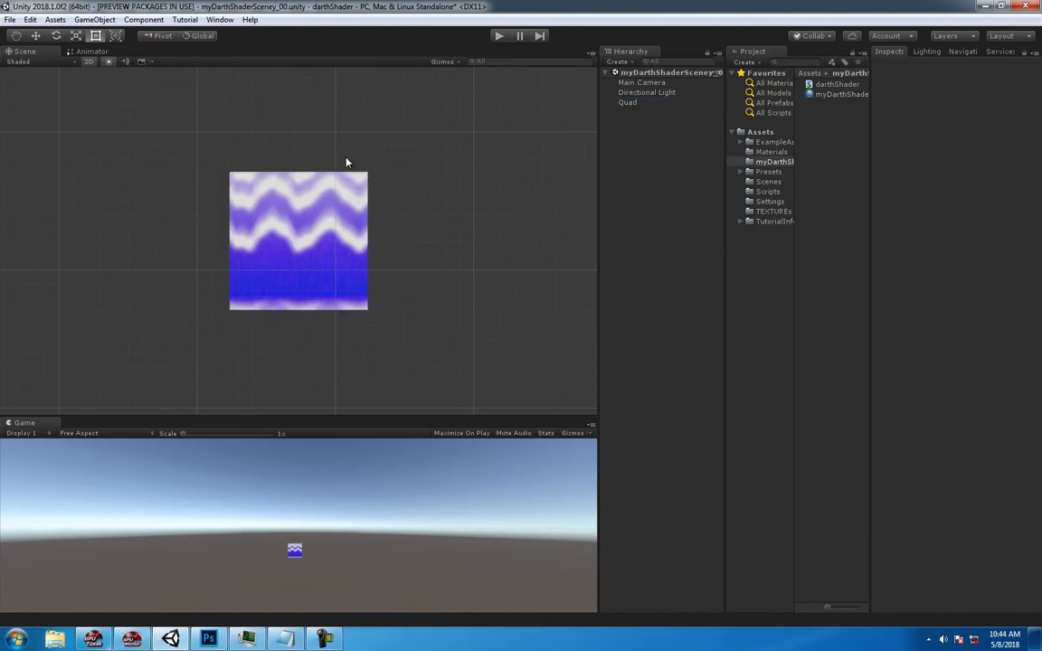
left_click(326, 201)
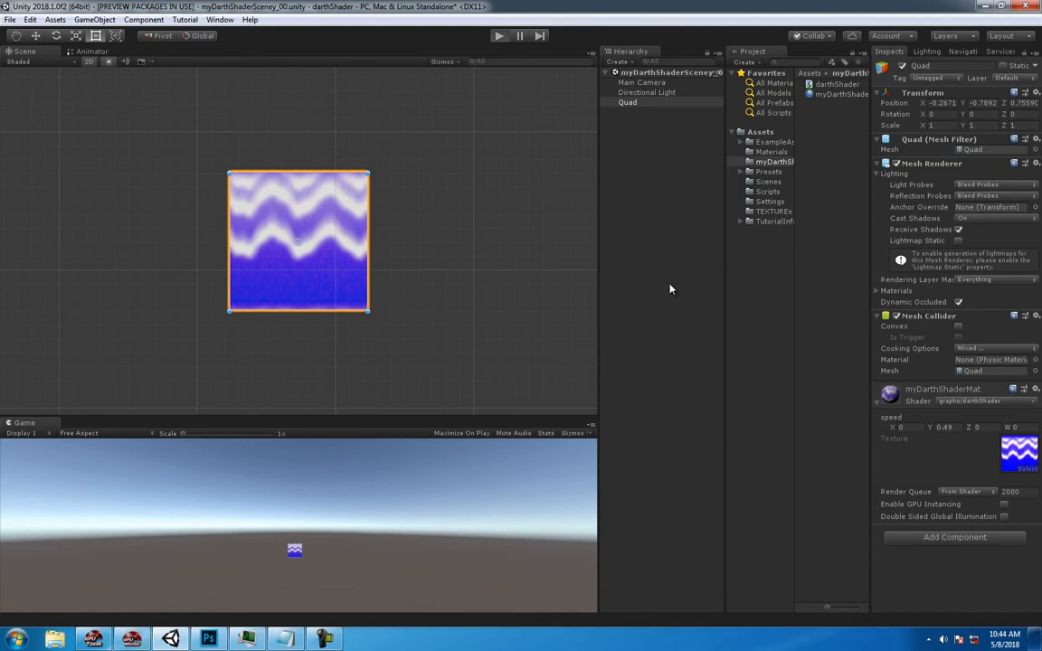
- Run the scene in play mode and set the quad material's speed Y to 5
key("ctrl+p")
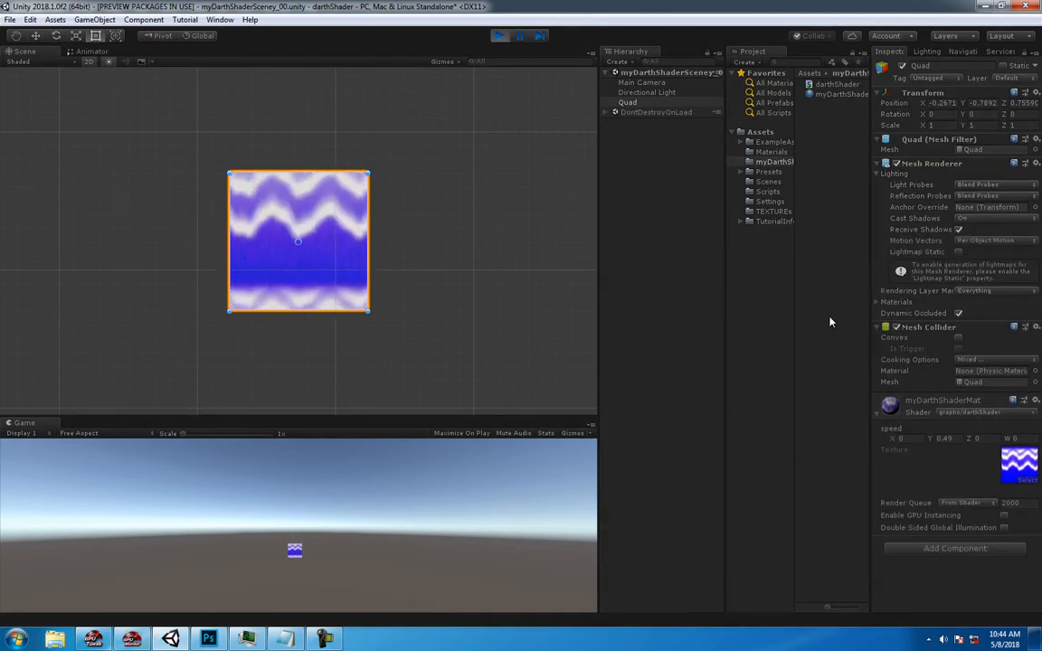
left_click(829, 322)
left_click(273, 252)
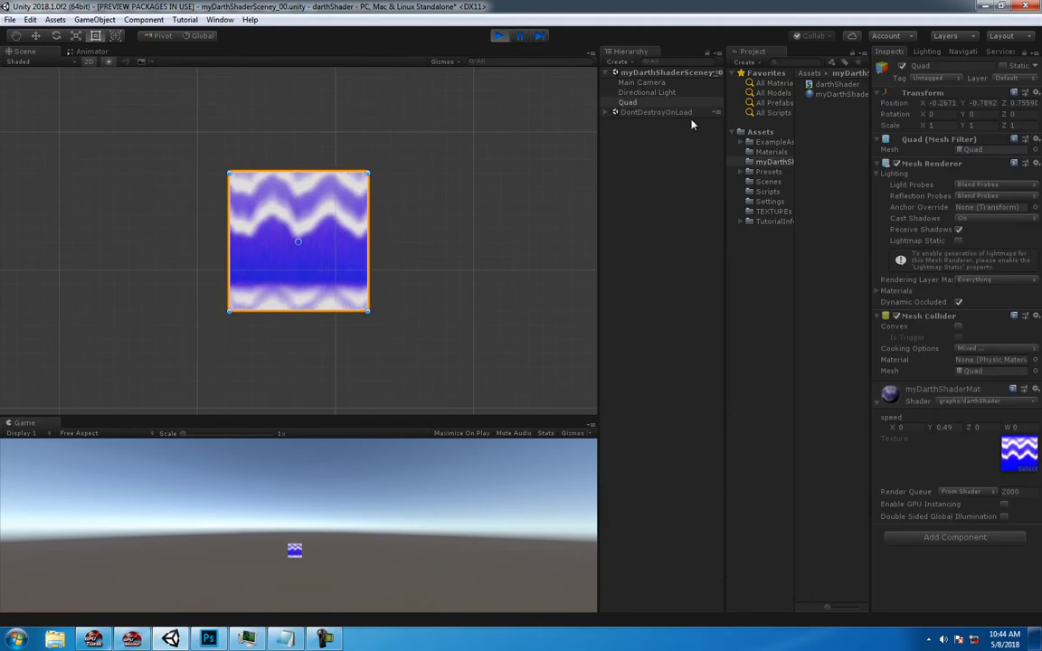
left_click(943, 428)
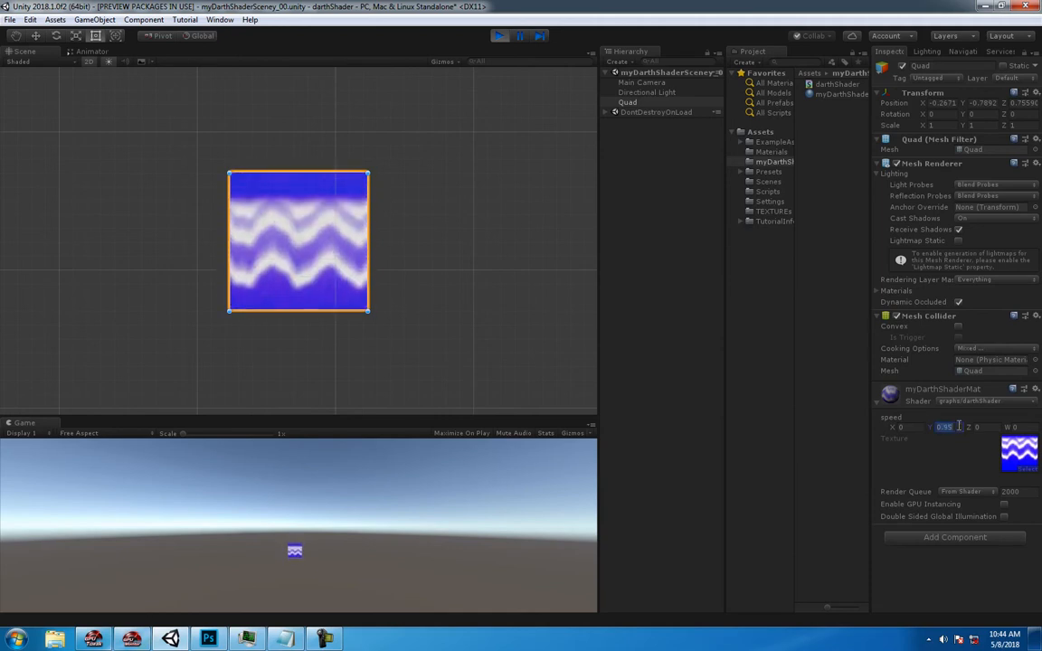
type("5")
key("Tab")
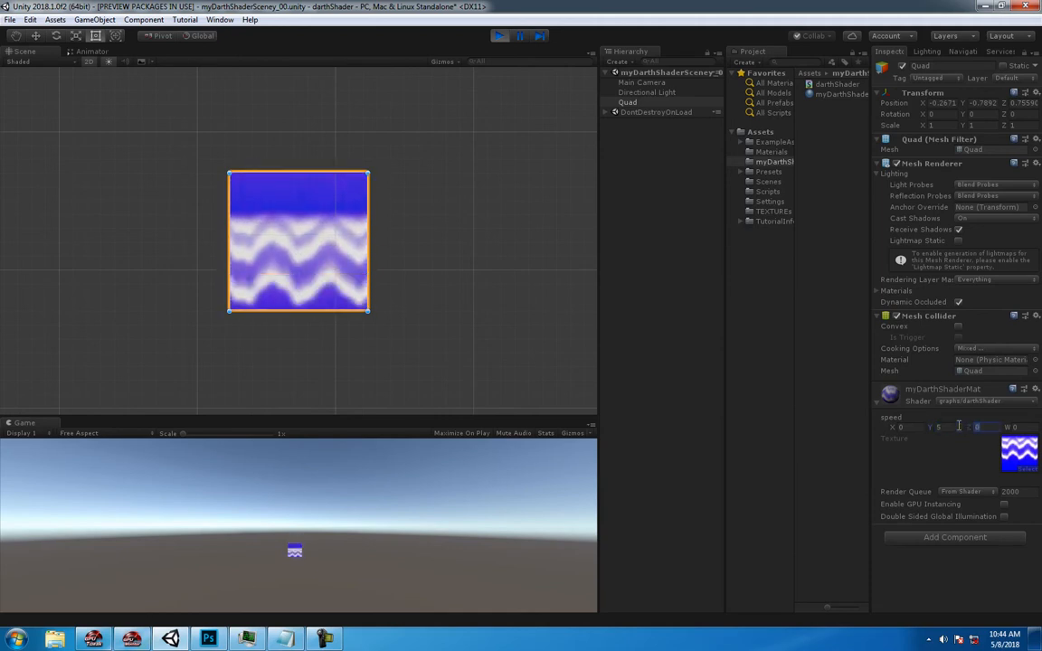
- Set the Y value of myDarthShaderMat's speed property to 0.58
left_click(959, 426)
type("-5")
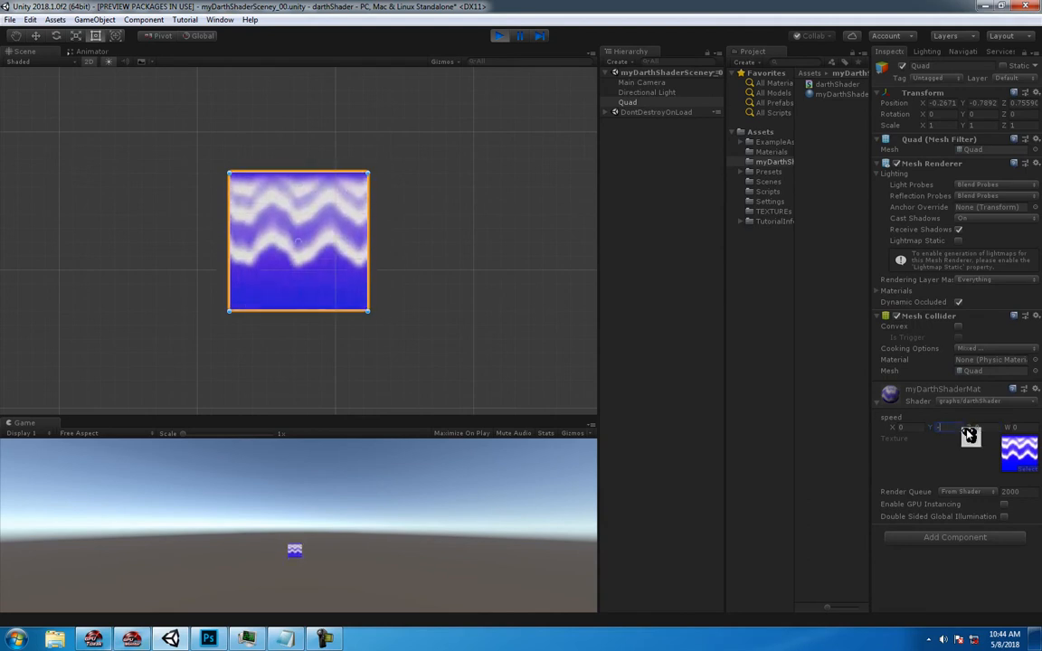
type("0.1")
key("Tab")
left_click_drag(962, 427, 922, 427)
type("-")
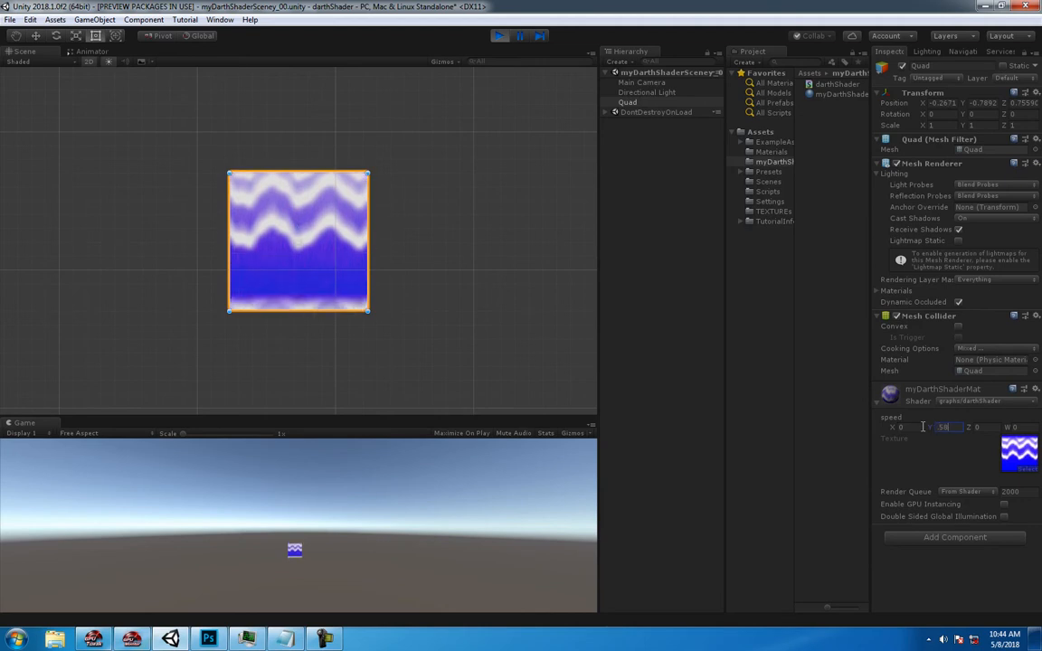
left_click(683, 322)
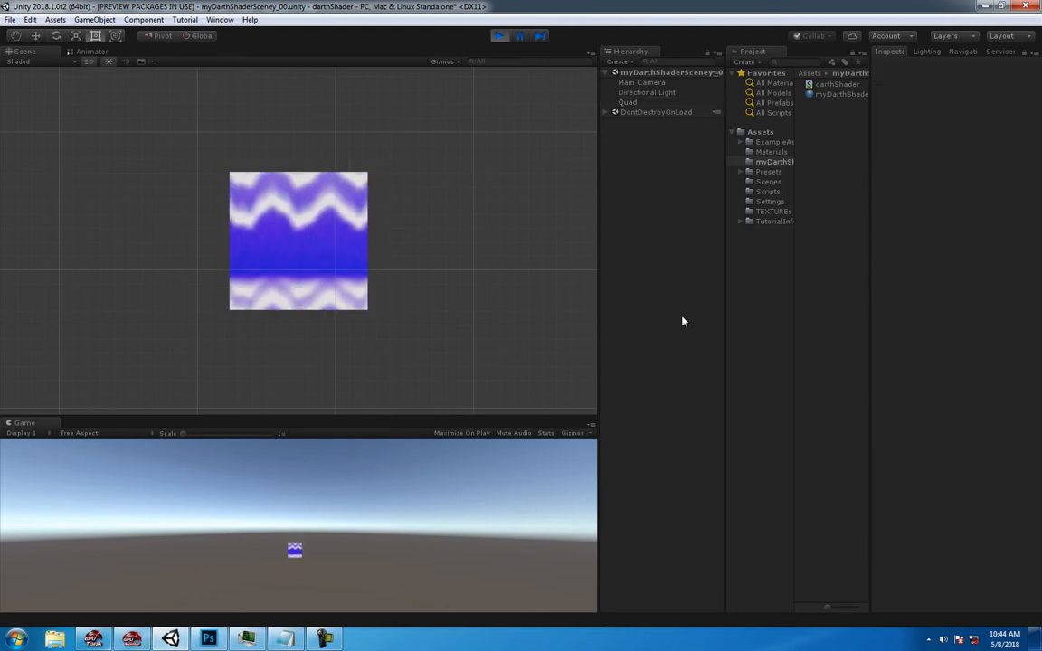
- Exit play mode and delete the quad from the scene
left_click(353, 234)
key("ctrl+s")
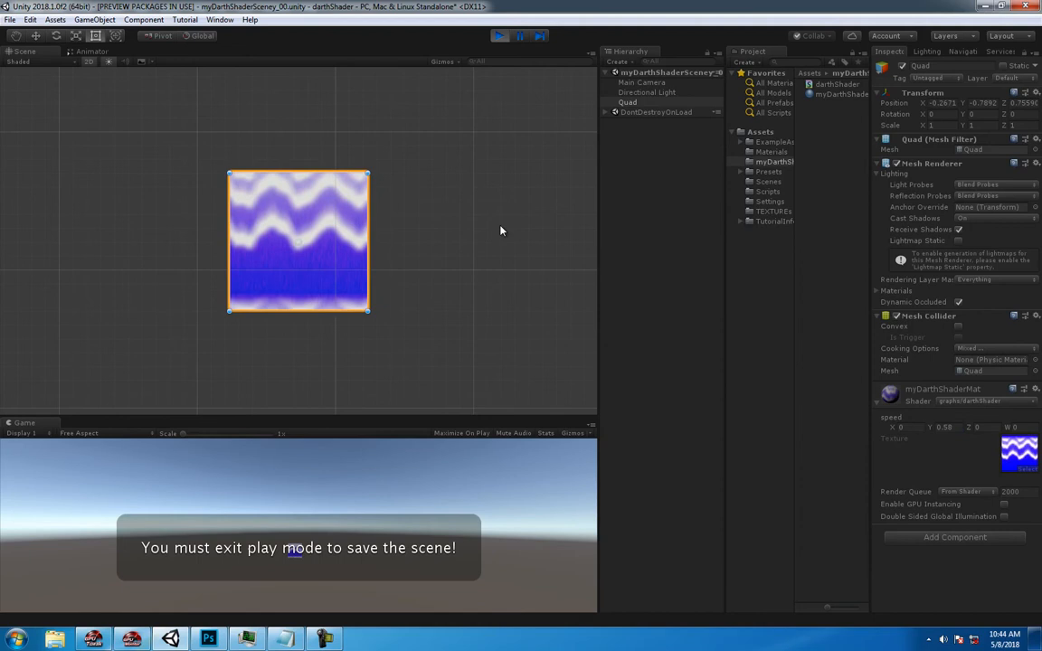
left_click(501, 37)
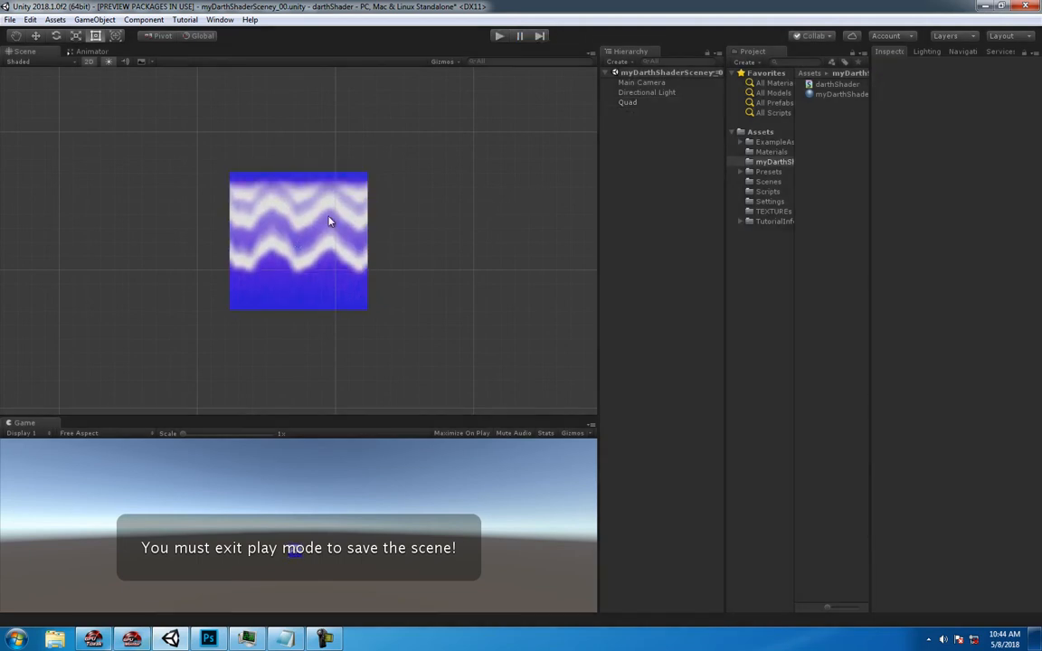
key("Delete")
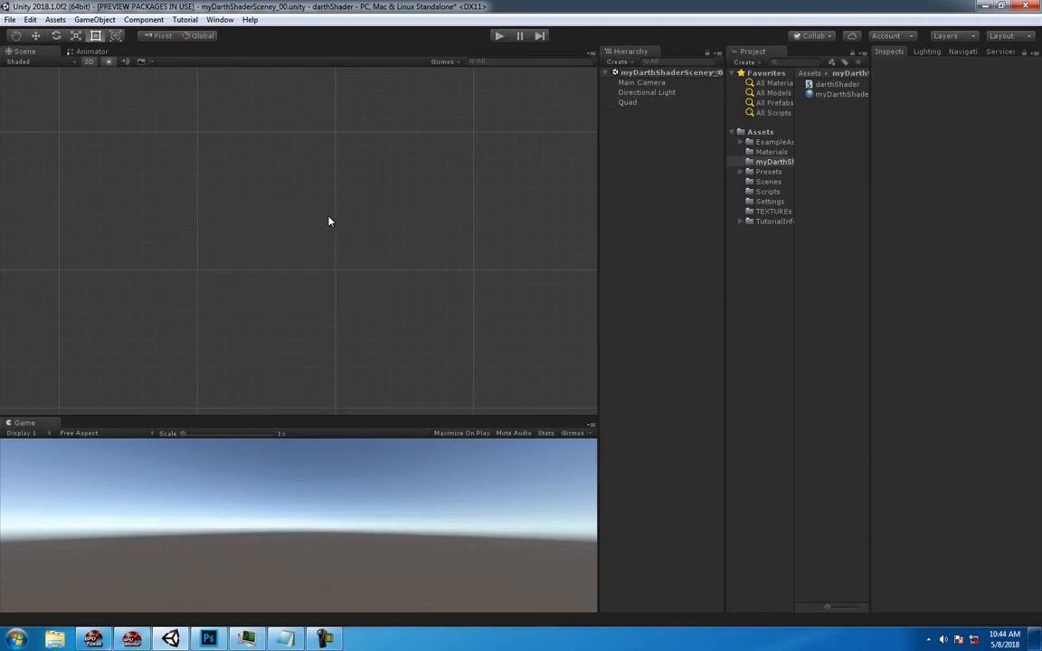
- Create a PBR Graph shader named waterfallDontChase in the folder that holds darthShader
left_click(825, 85)
left_click(827, 95)
left_click(820, 117)
right_click(819, 114)
mouse_move(852, 121)
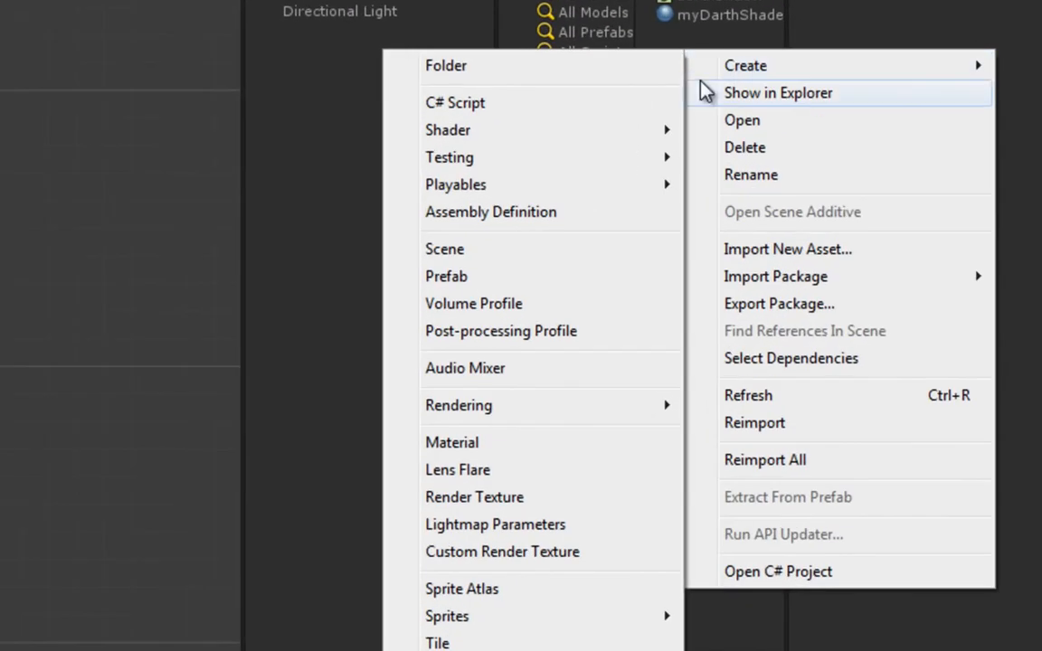
mouse_move(622, 136)
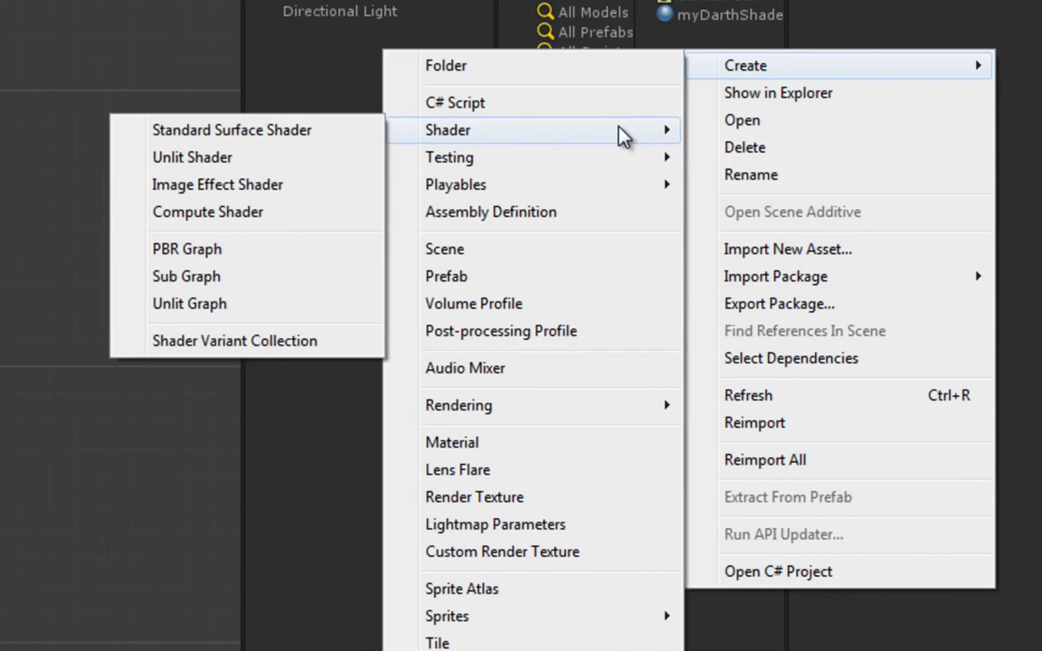
left_click(209, 251)
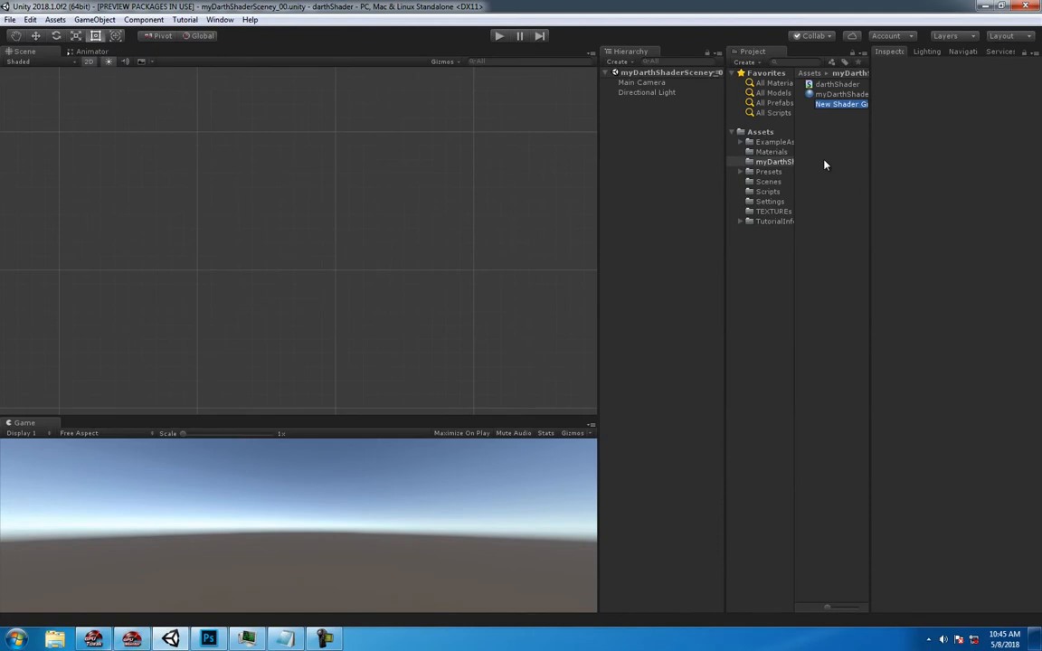
type("wate")
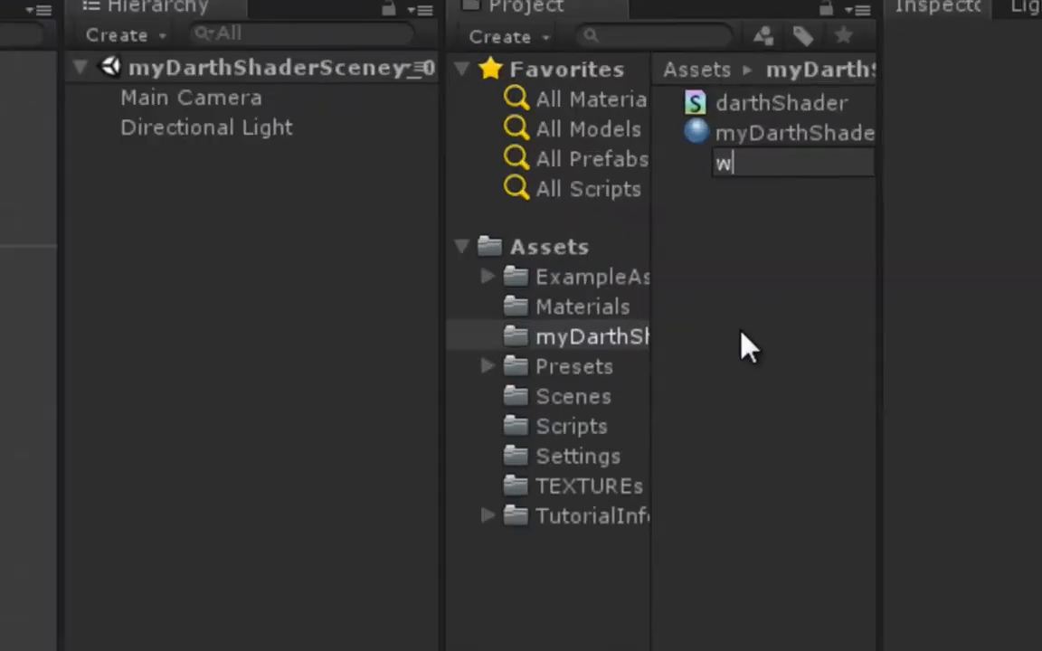
type("rfallDont")
key("BackSpace")
type("ntChase")
key("Return")
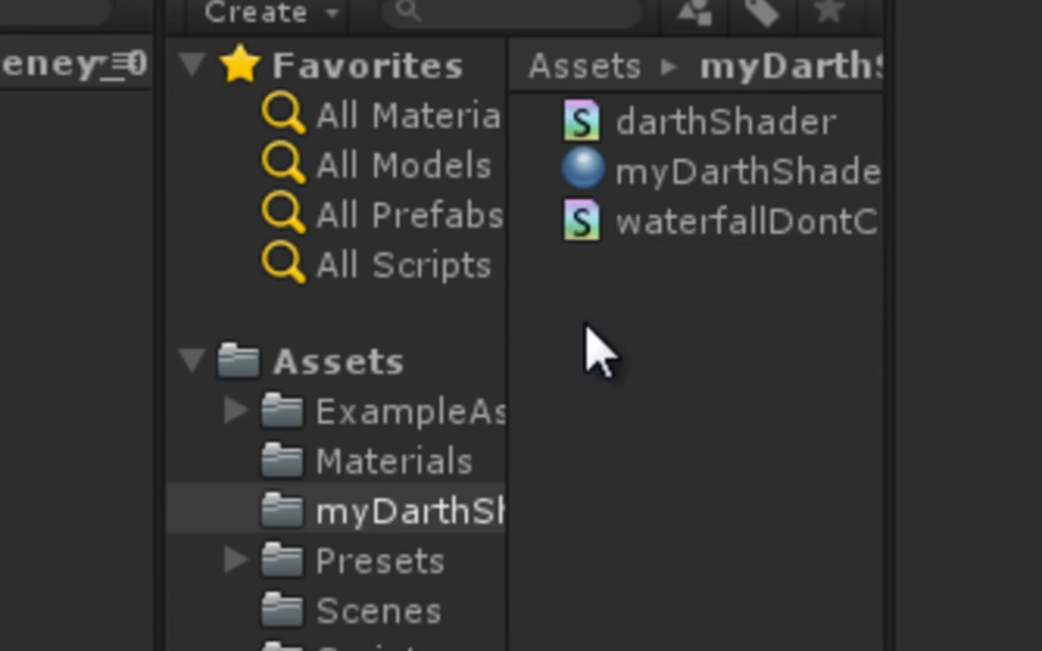
- Create a material named waterFallDontChaseMat in the same folder as the waterfallDontChase shader
left_click(590, 217)
left_click(616, 437)
right_click(592, 333)
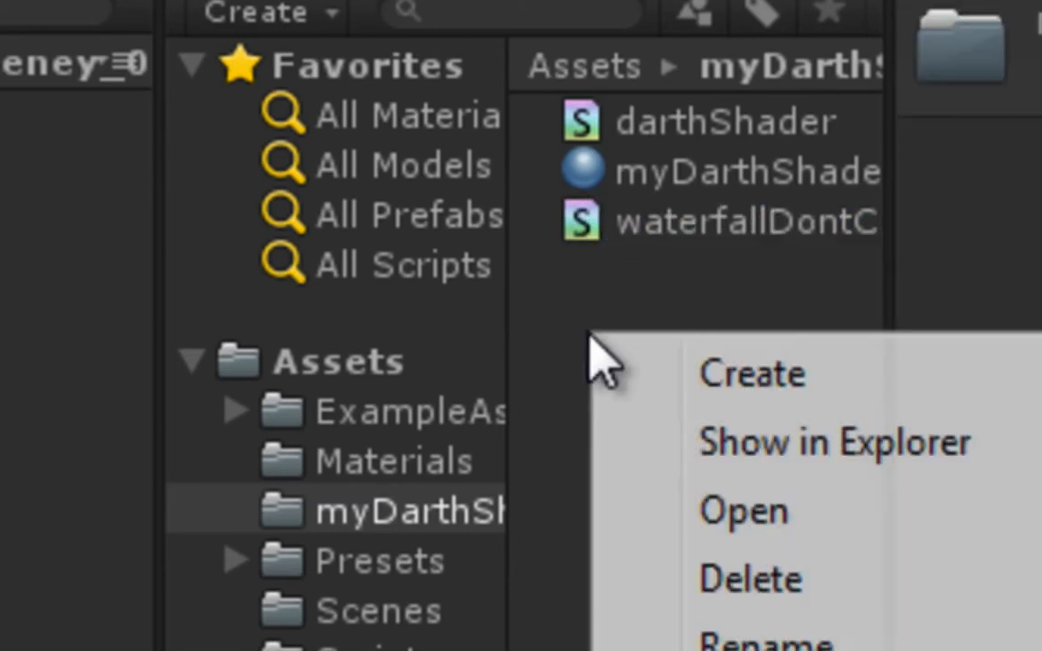
mouse_move(741, 366)
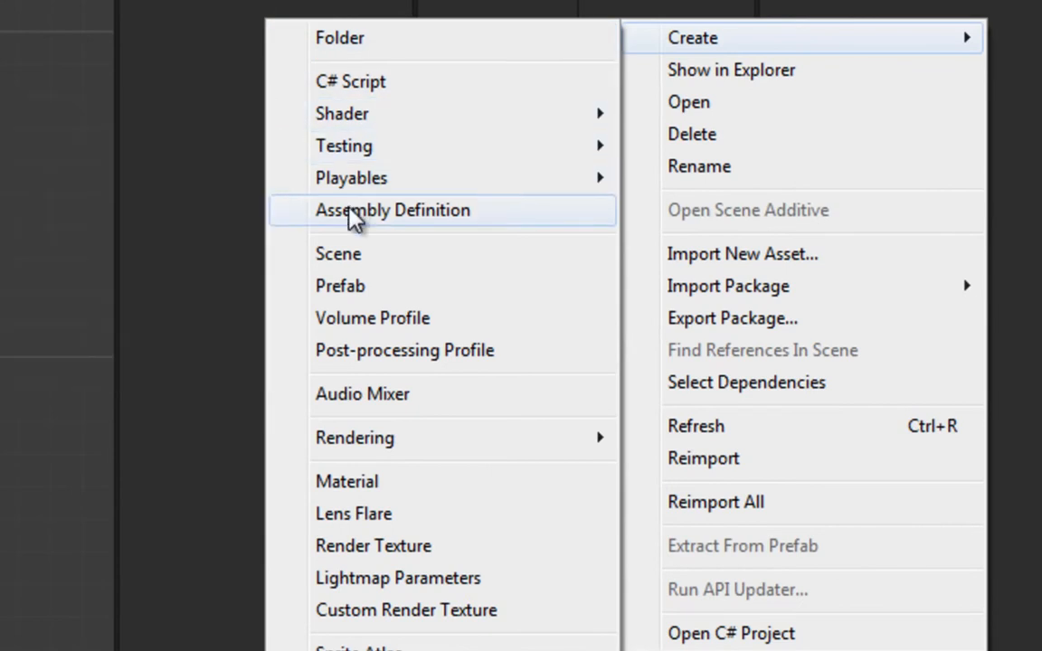
left_click(380, 493)
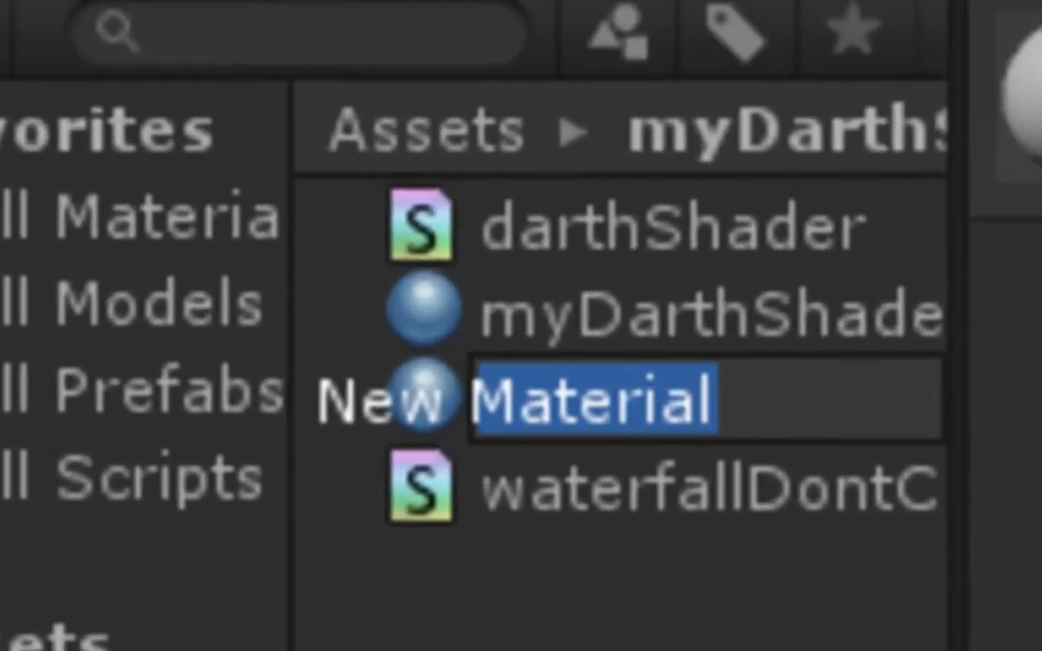
type("waterFal")
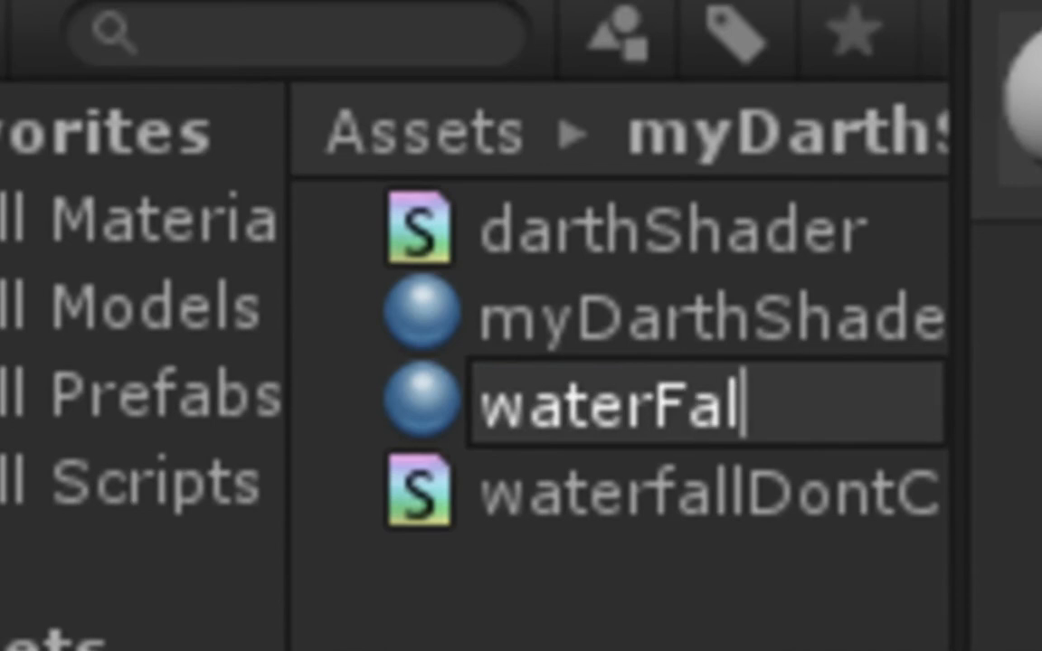
type("lDontCha")
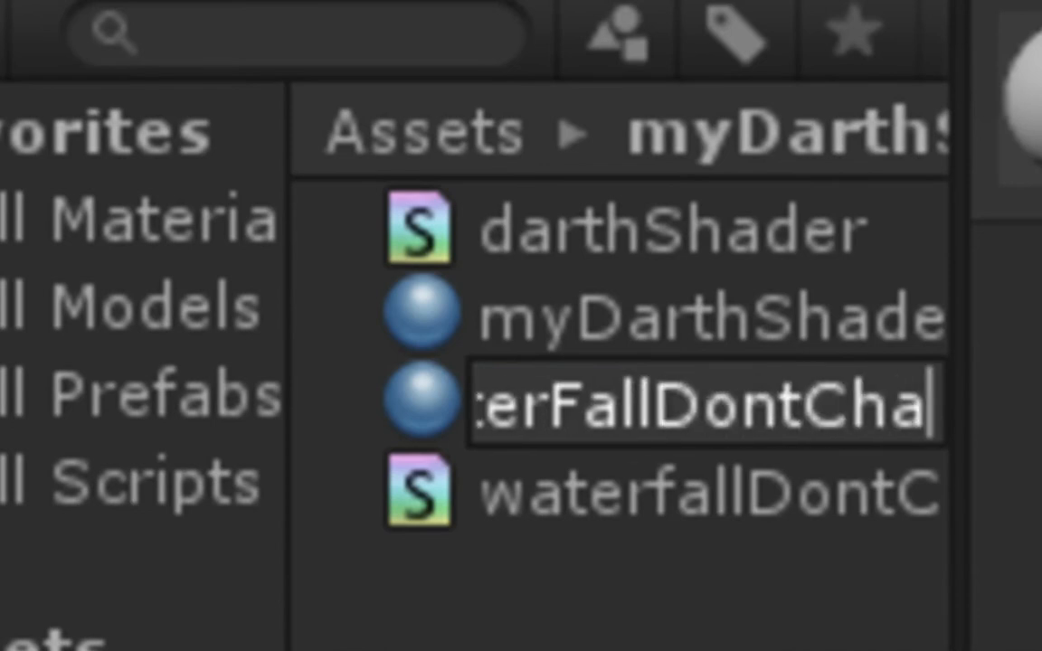
type("seMat")
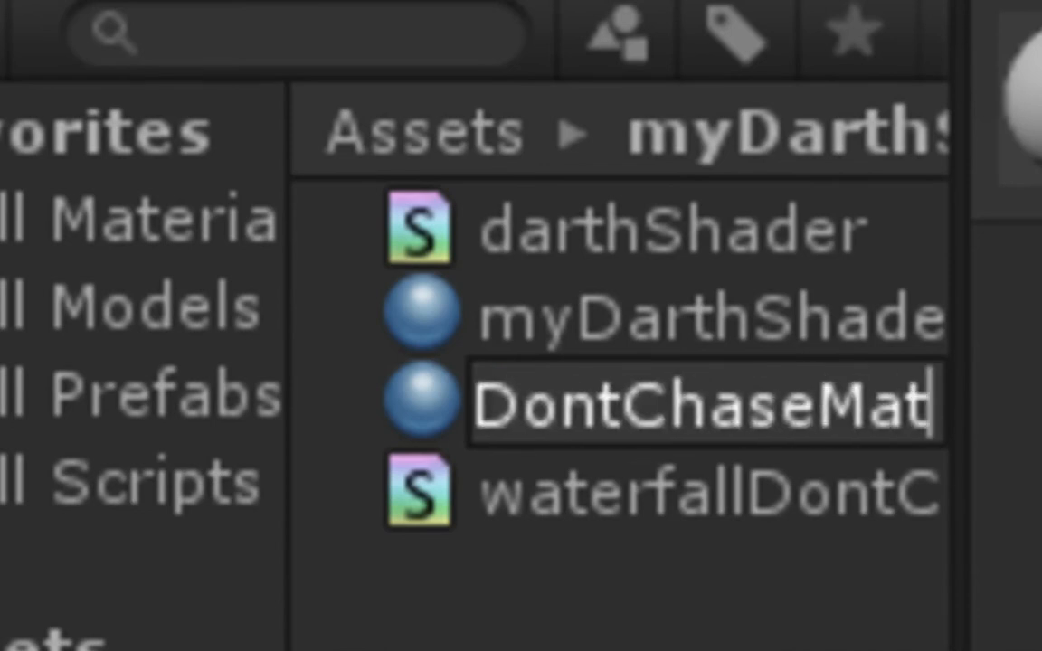
key("Return")
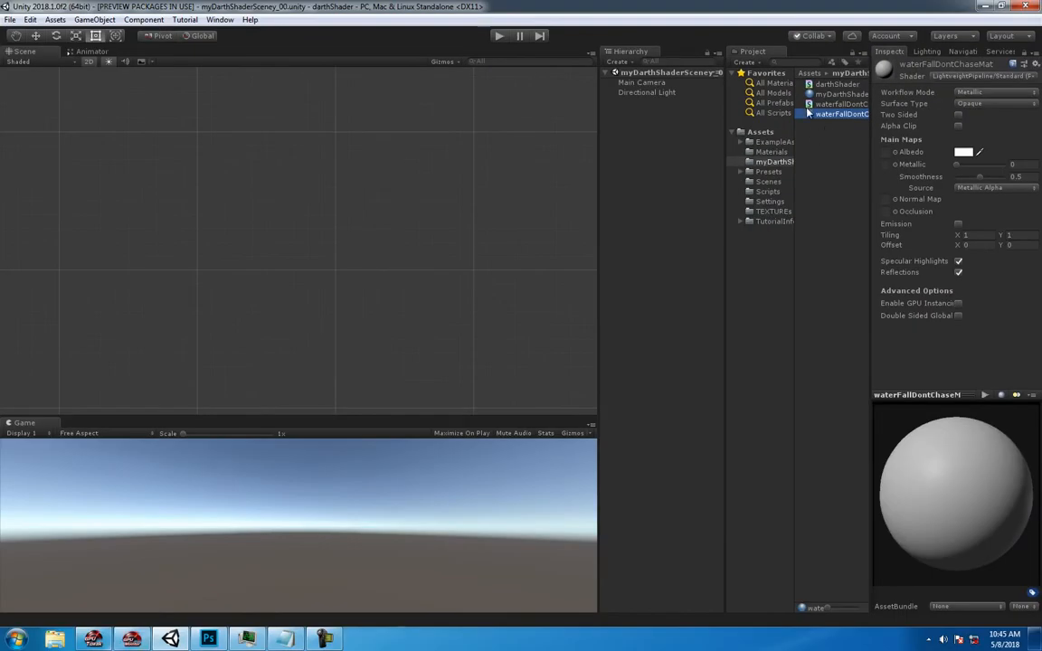
- Open the waterfallDontChase shader in the graph editor
key("Up")
double_click(807, 103)
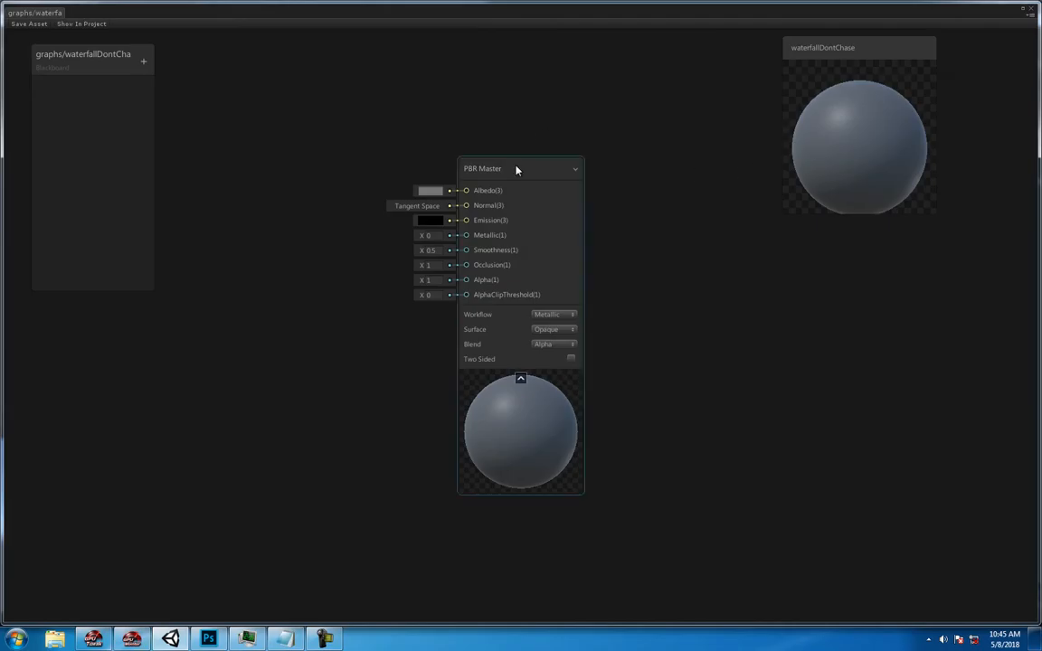
- Arrange the graph workspace, placing the PBR Master node beside the main preview and the blackboard at the opposite edge
middle_click_drag(391, 153, 474, 213)
scroll(474, 212, "down", 3)
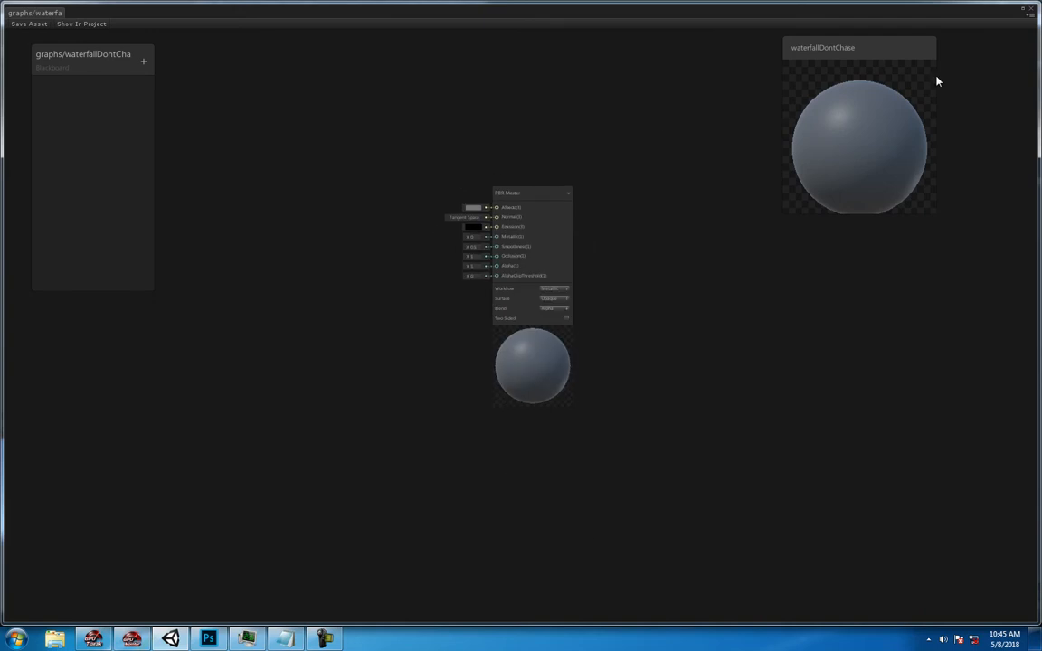
left_click_drag(898, 54, 952, 56)
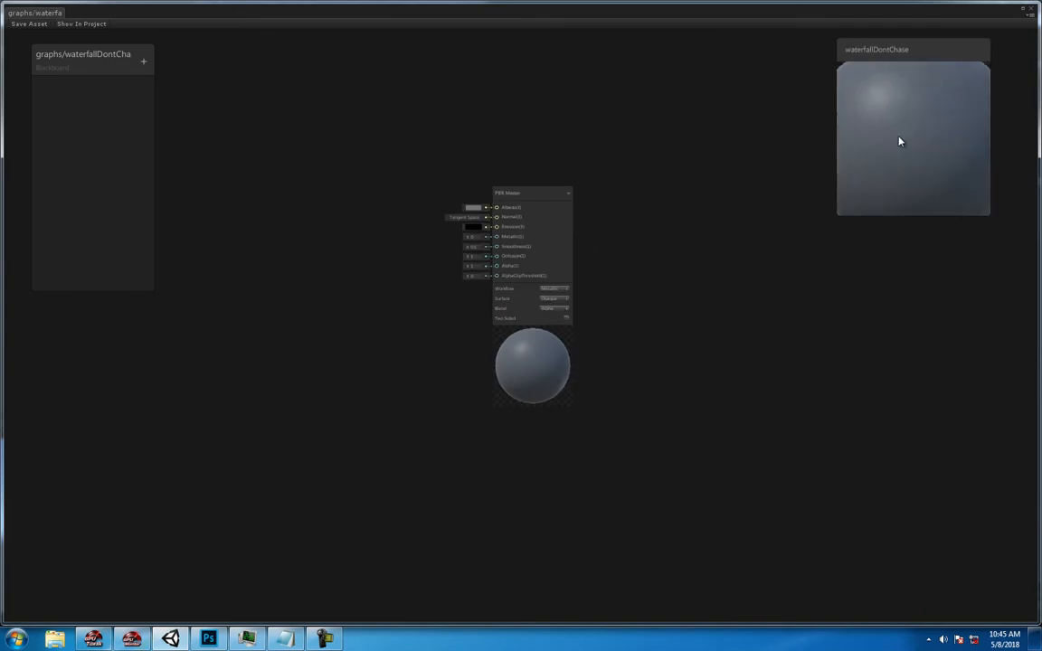
left_click_drag(524, 195, 736, 70)
scroll(675, 133, "up", 3)
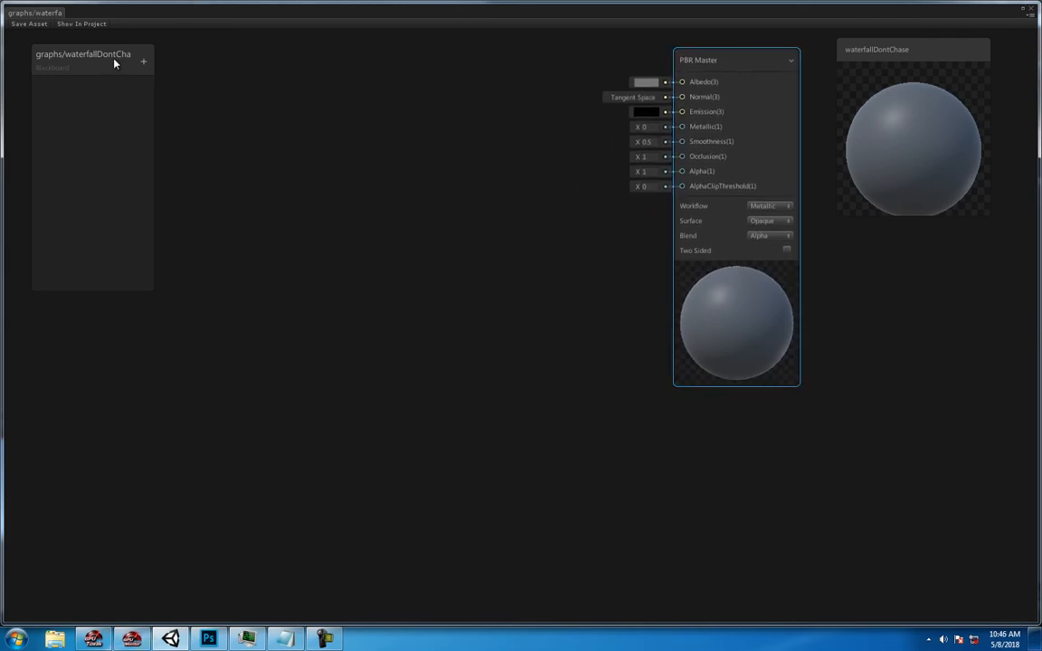
left_click_drag(114, 62, 93, 56)
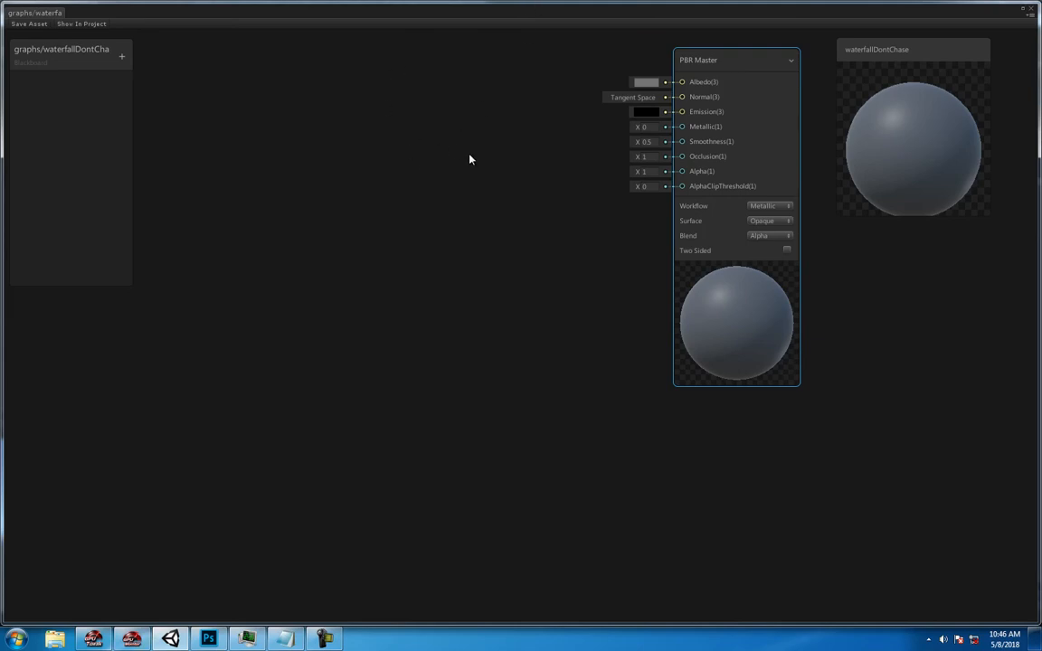
left_click_drag(768, 63, 785, 57)
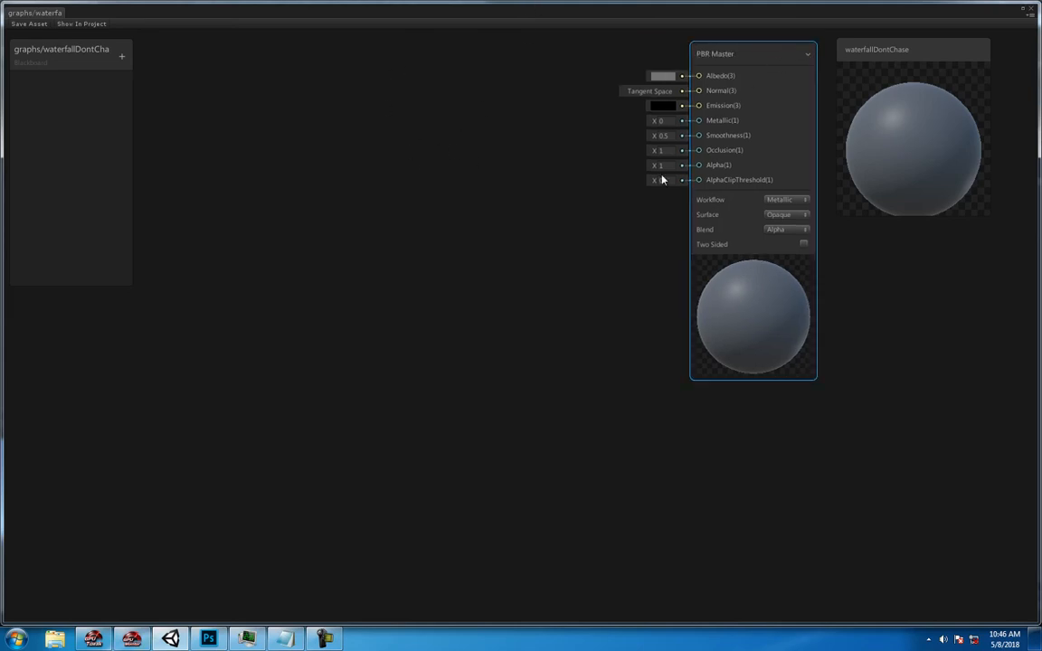
- Add a Texture 2D Asset node to the graph and place it in the empty area before the PBR Master node
left_click(284, 639)
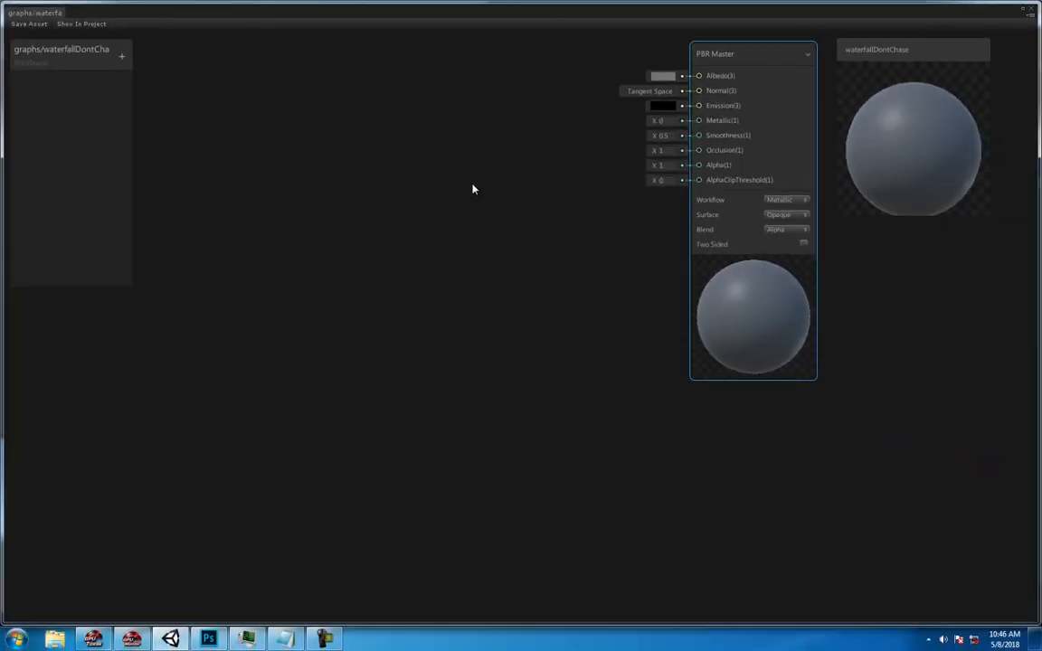
right_click(446, 148)
left_click(472, 150)
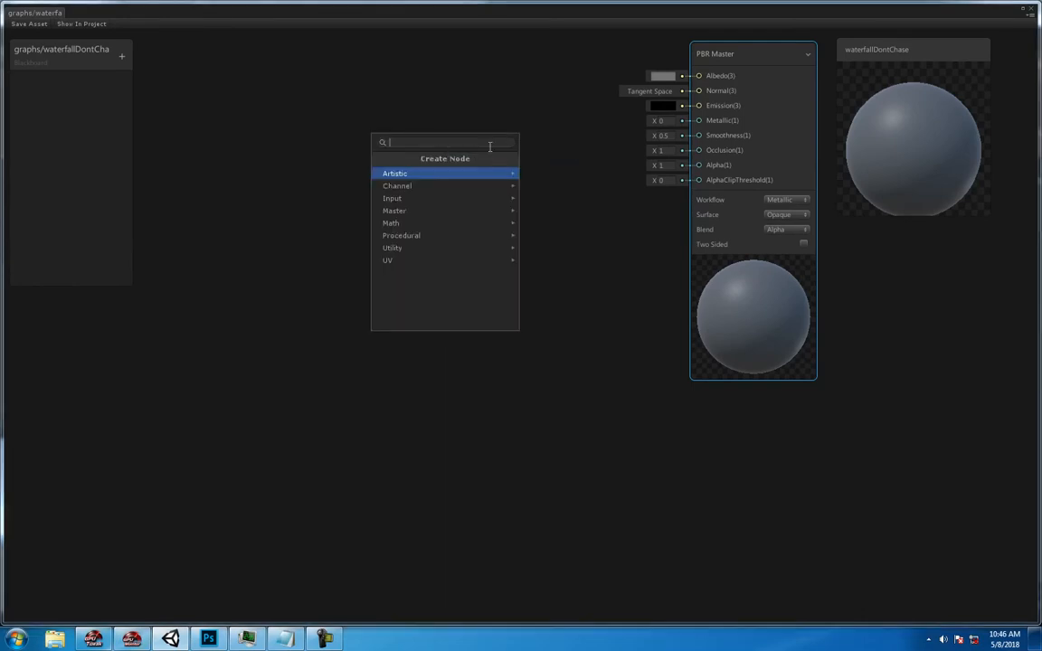
left_click(430, 199)
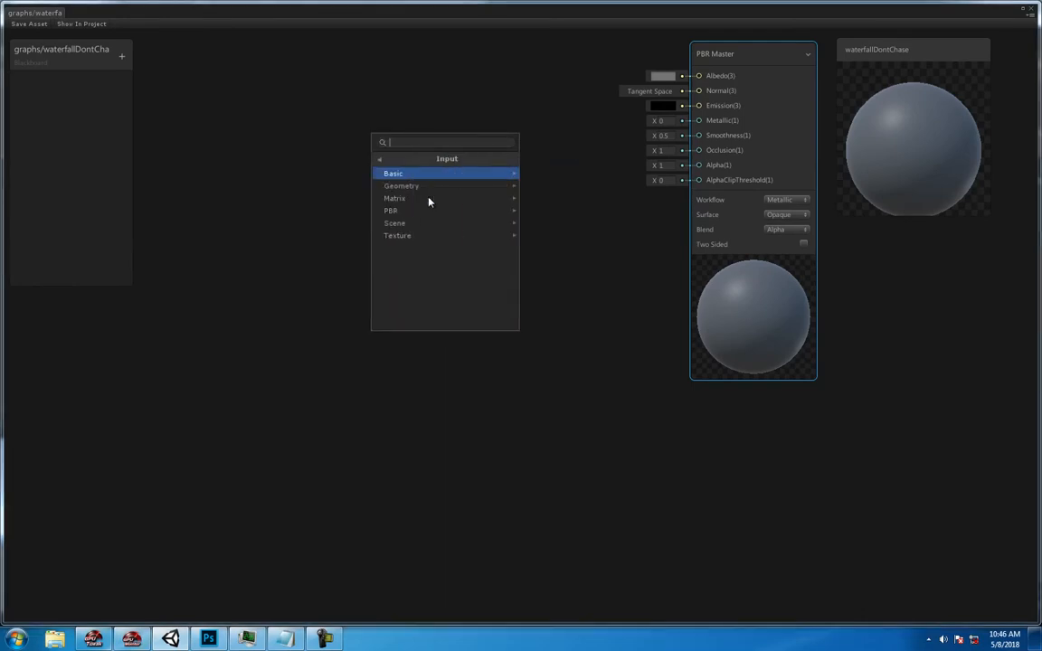
left_click(415, 234)
left_click(280, 270)
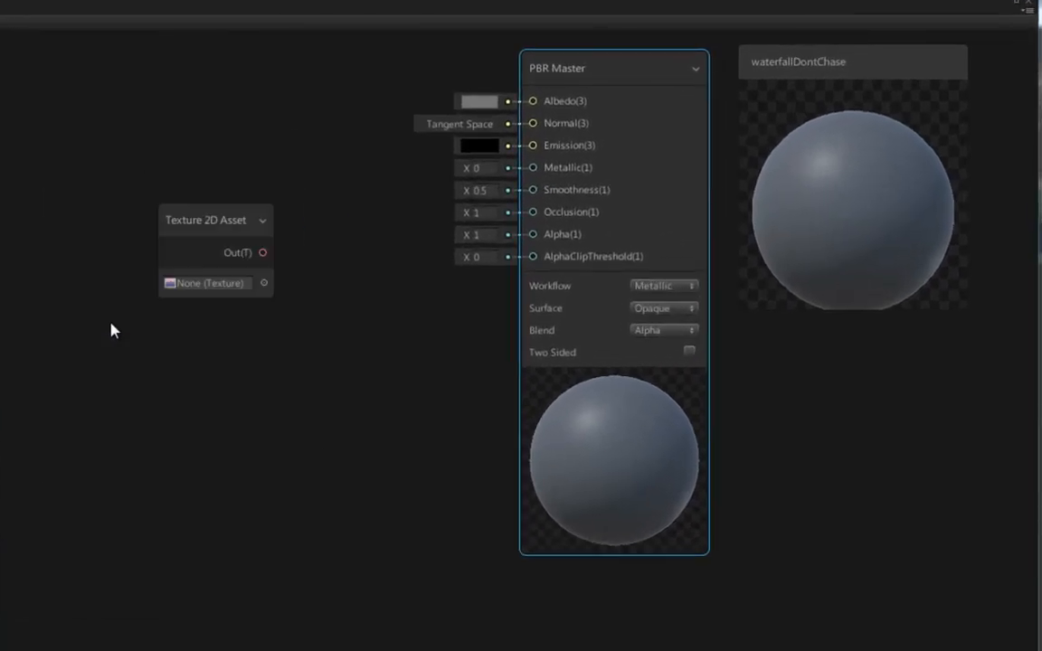
left_click_drag(231, 221, 100, 203)
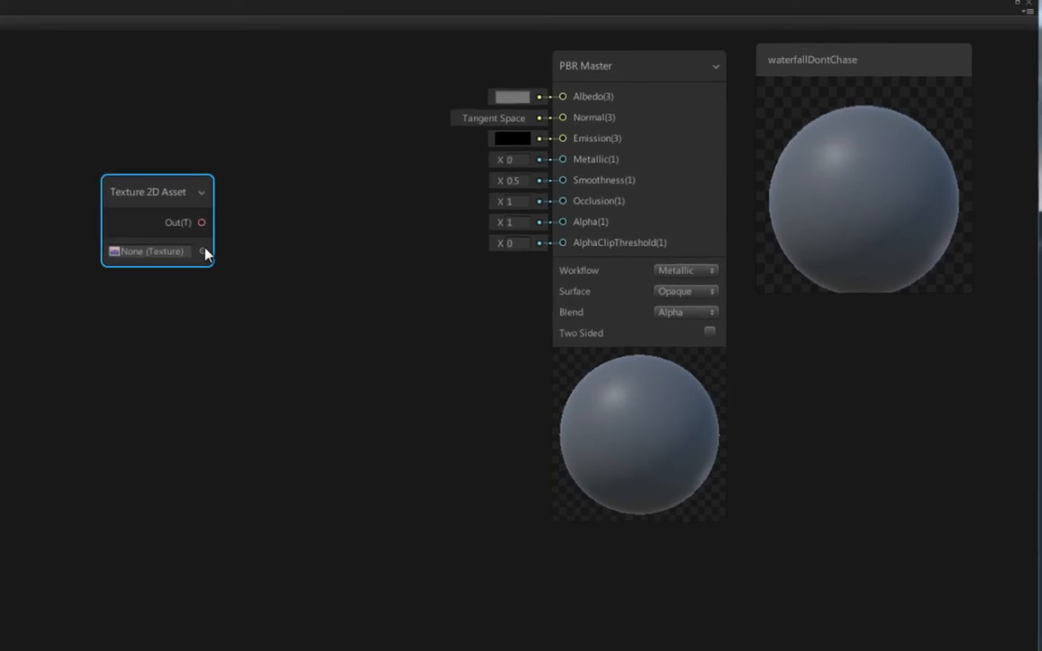
- Assign the waterFallTexture_00 texture to the Texture 2D Asset node
left_click(149, 263)
type("water")
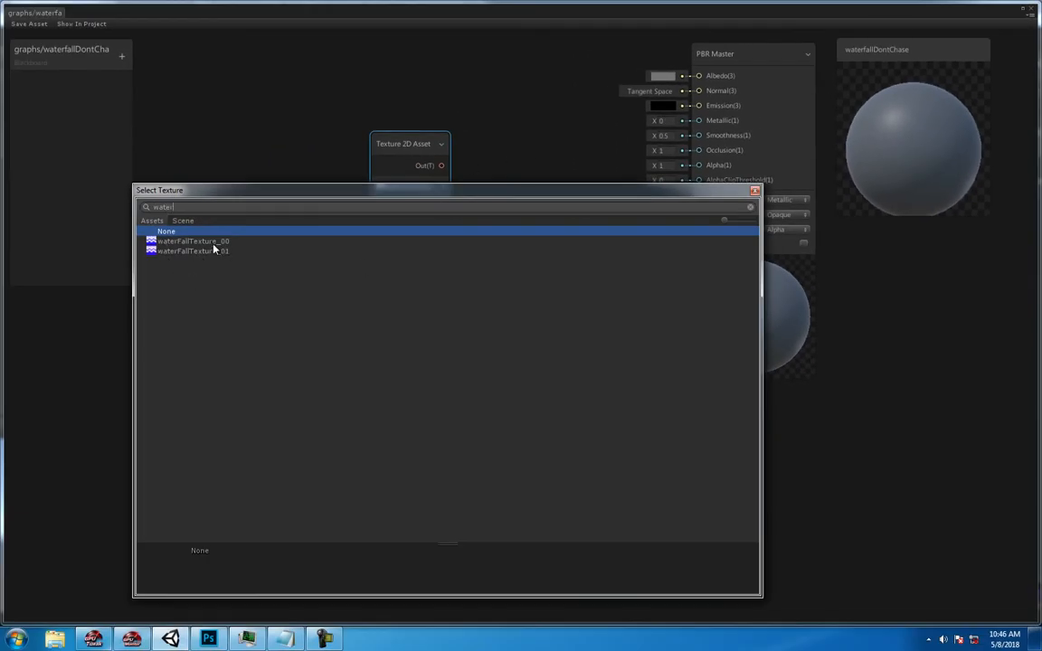
left_click(153, 252)
left_click(153, 242)
left_click(153, 253)
double_click(153, 243)
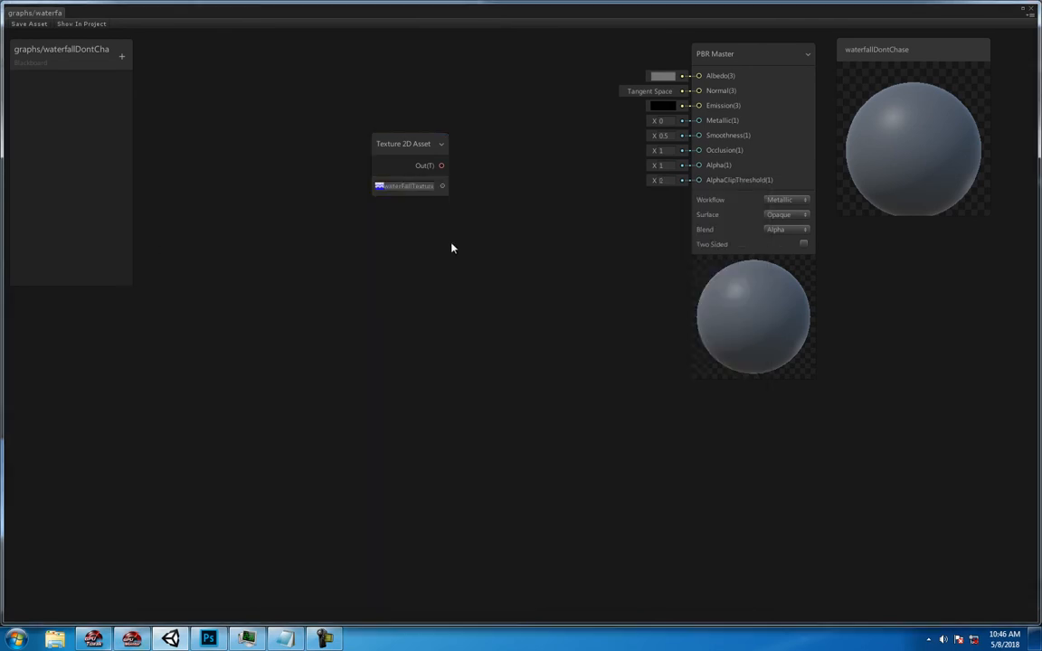
- Reposition the Texture 2D Asset and PBR Master nodes to leave room between them for another node
left_click_drag(421, 146, 367, 134)
left_click_drag(387, 174, 616, 101)
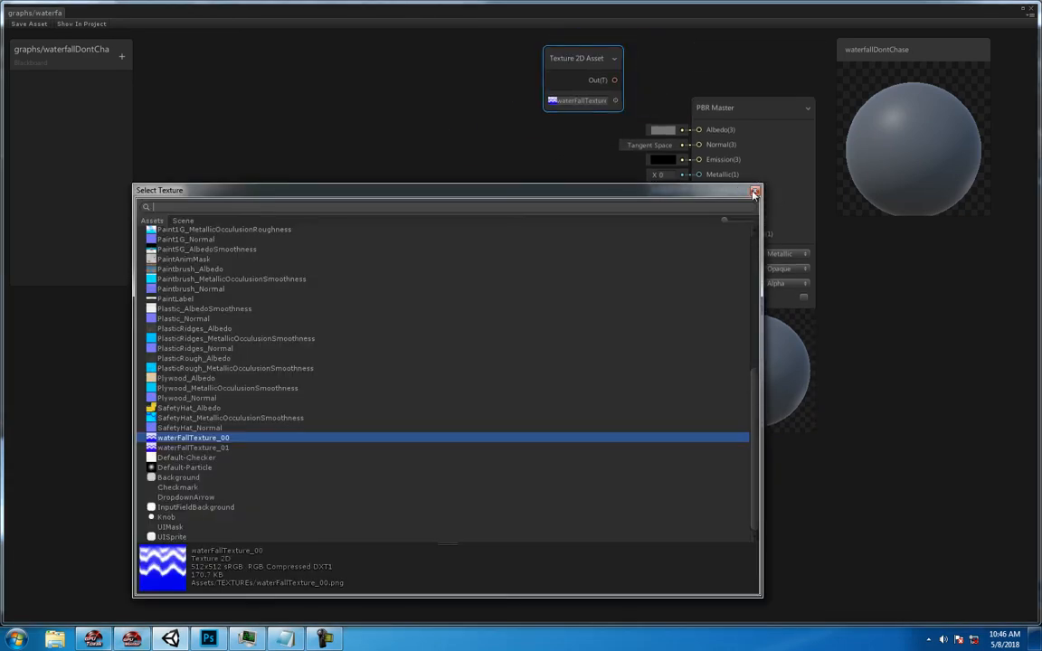
left_click(757, 191)
left_click_drag(575, 55, 396, 76)
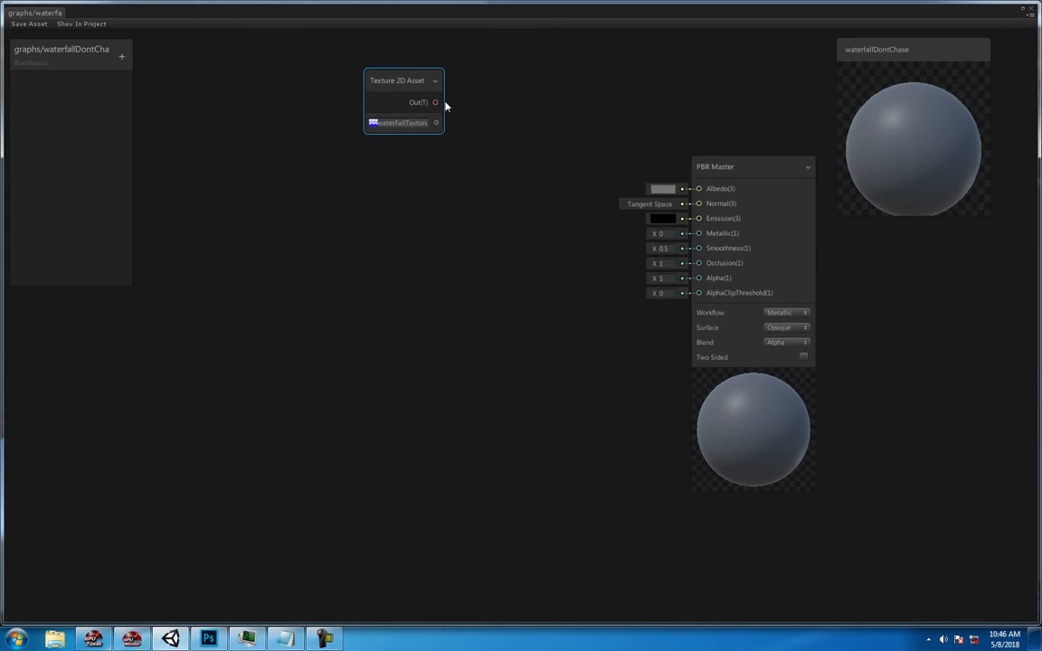
mouse_move(681, 174)
left_mouse_down()
mouse_move(696, 196)
mouse_move(670, 192)
mouse_move(652, 171)
mouse_move(668, 172)
left_mouse_up()
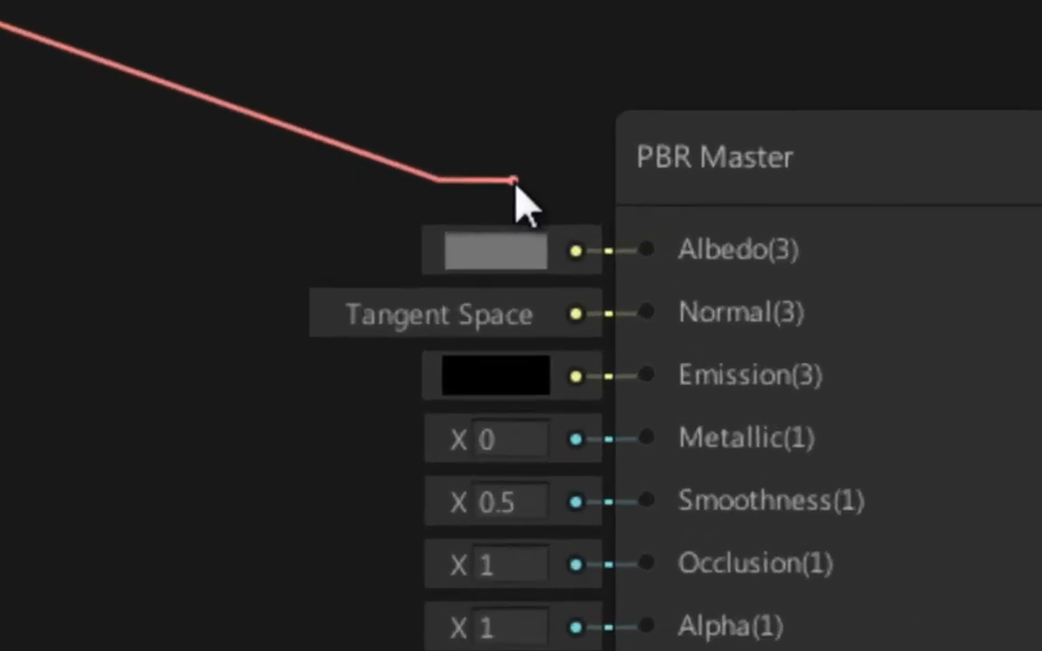
- Add a Sample Texture 2D node whose Texture input is fed by the Texture 2D Asset output
left_click_drag(515, 184, 637, 256)
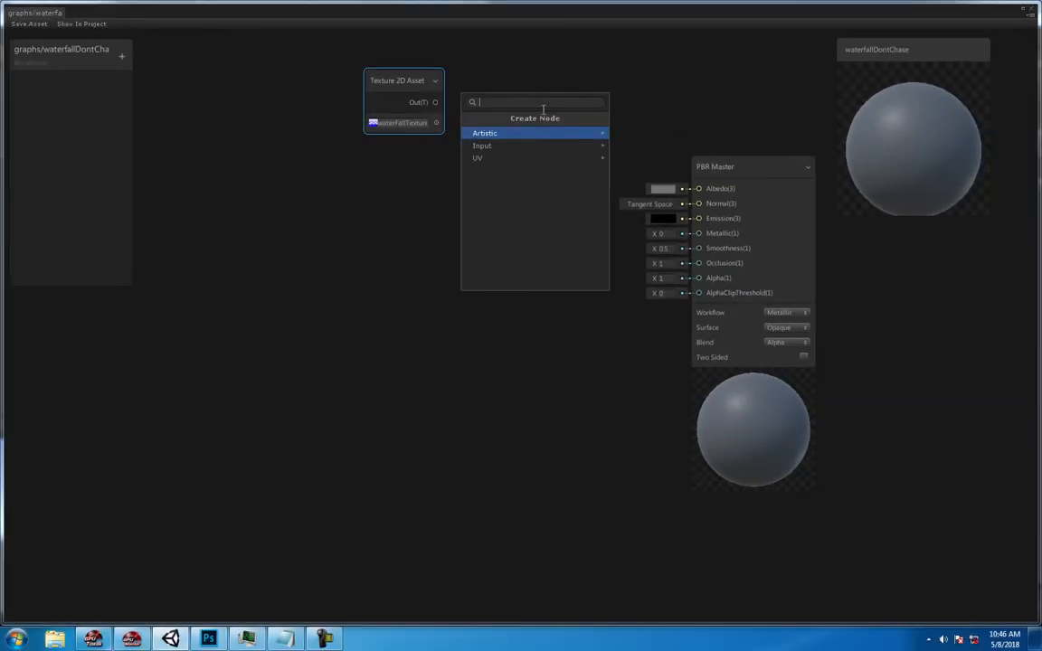
left_click(512, 146)
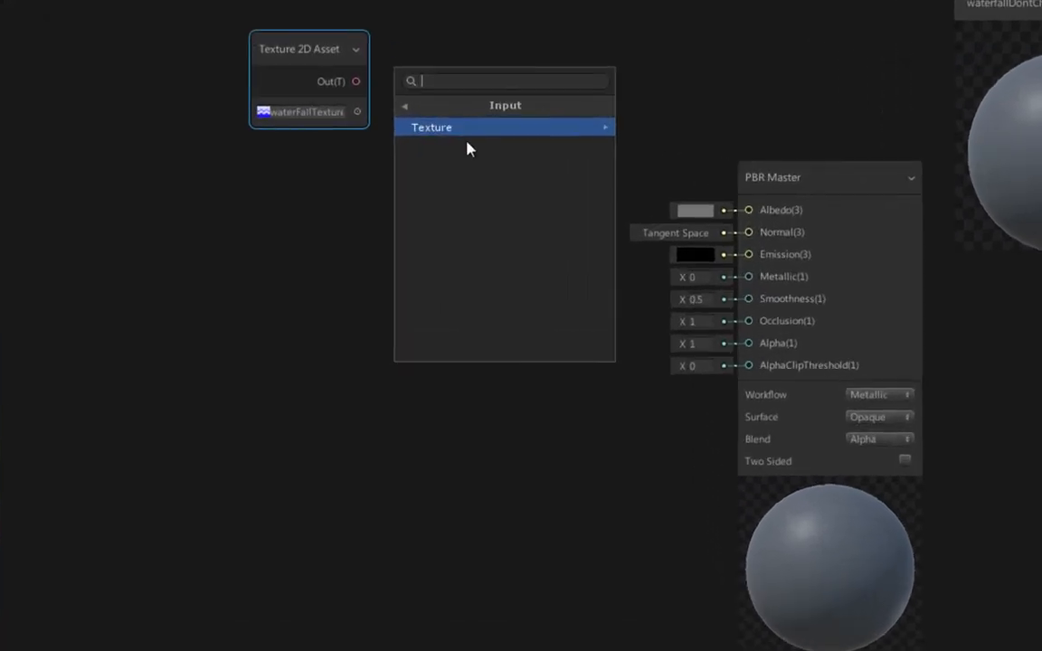
left_click(463, 132)
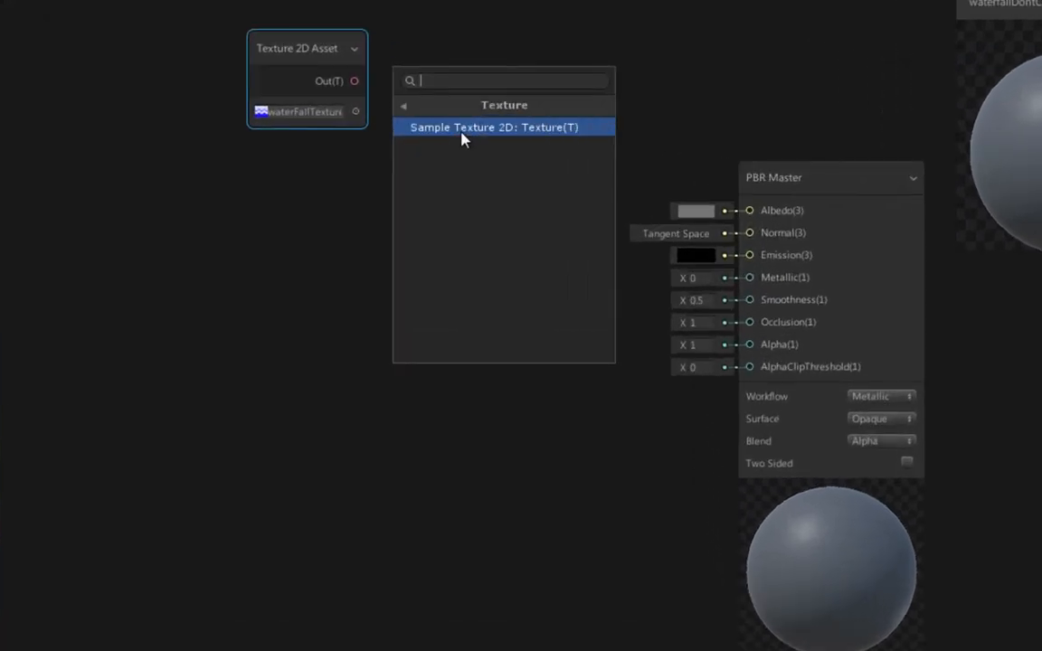
left_click(463, 128)
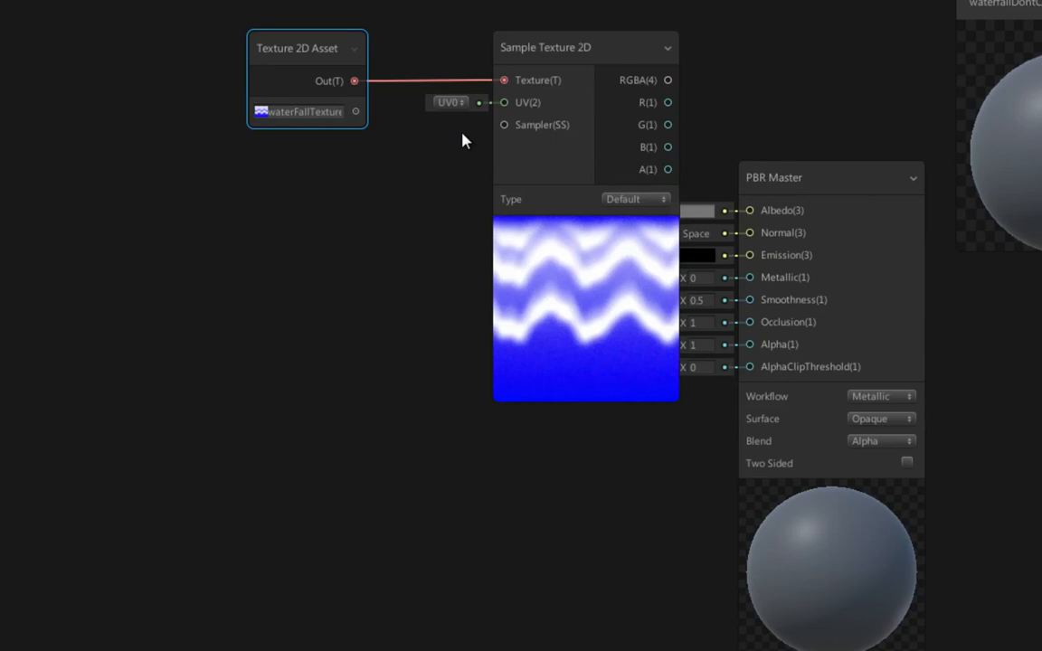
- Connect Sample Texture 2D's RGBA output to the PBR Master's Albedo input and line up the three nodes in a row
left_click_drag(309, 53, 221, 129)
left_click_drag(557, 163, 445, 132)
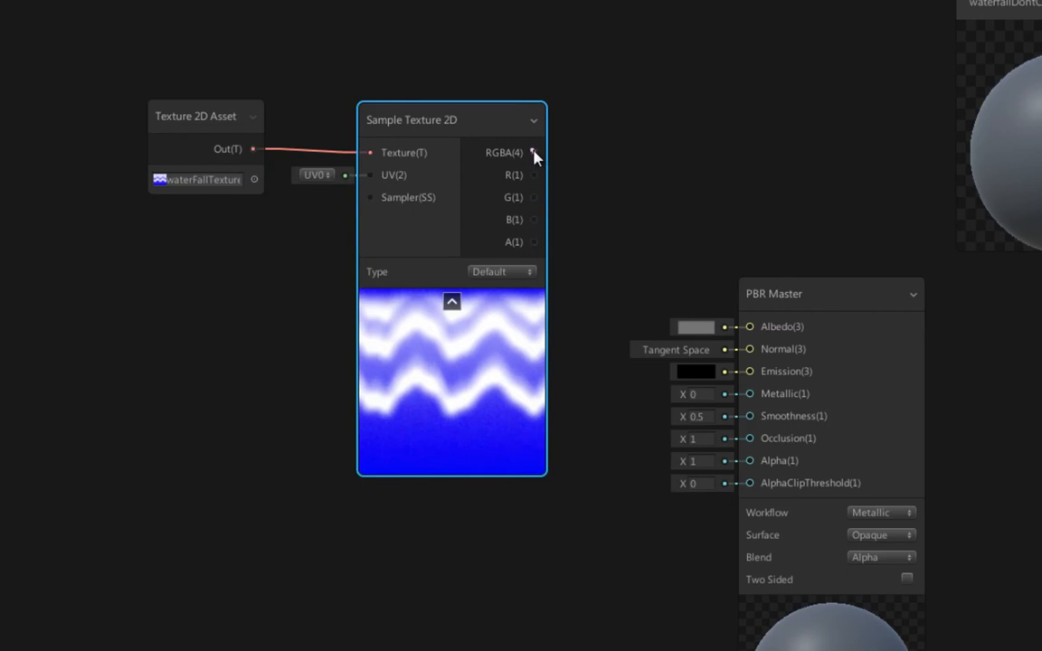
left_click_drag(677, 297, 749, 327)
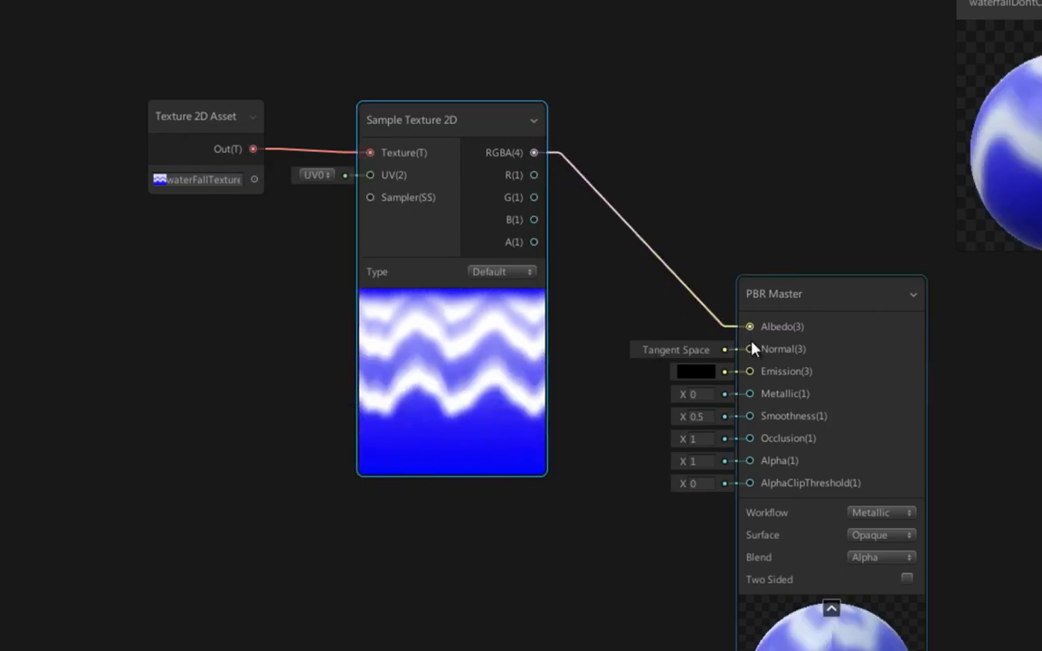
left_click_drag(830, 293, 831, 134)
left_click_drag(477, 131, 528, 133)
left_click_drag(205, 123, 261, 139)
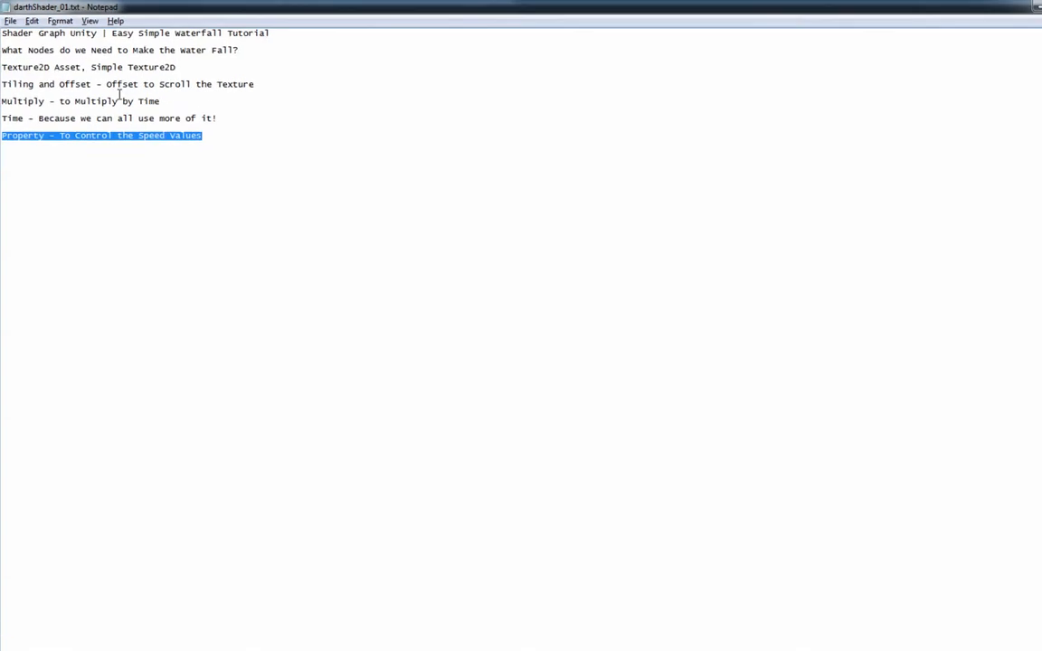
- Add a Tiling And Offset node below the Texture 2D Asset and connect its output to Sample Texture 2D's UV input
left_click(32, 70)
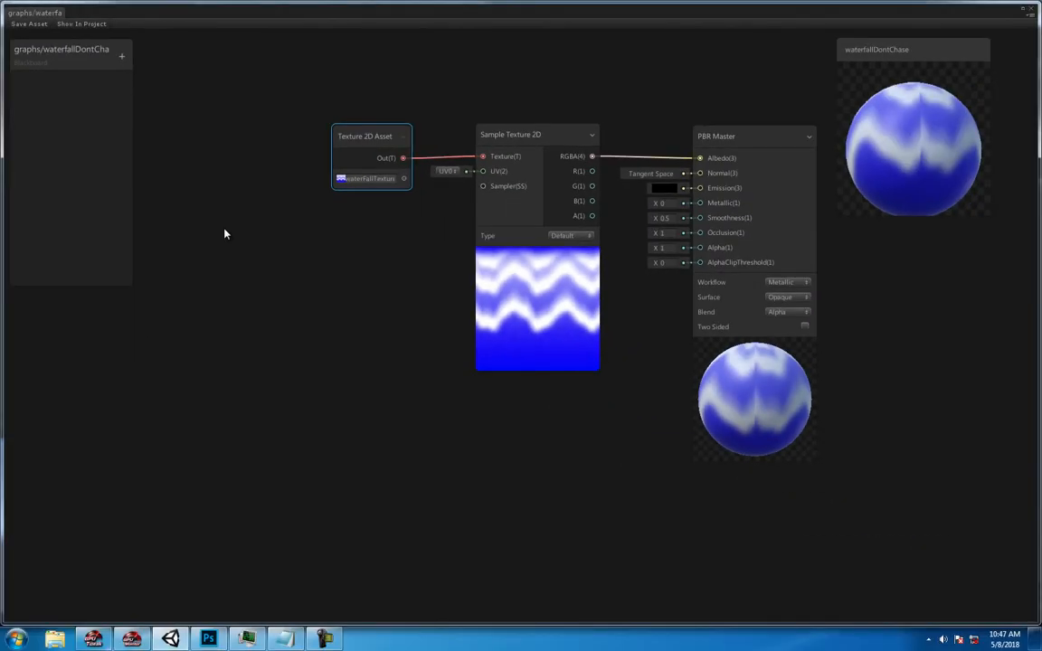
right_click(293, 259)
left_click(306, 263)
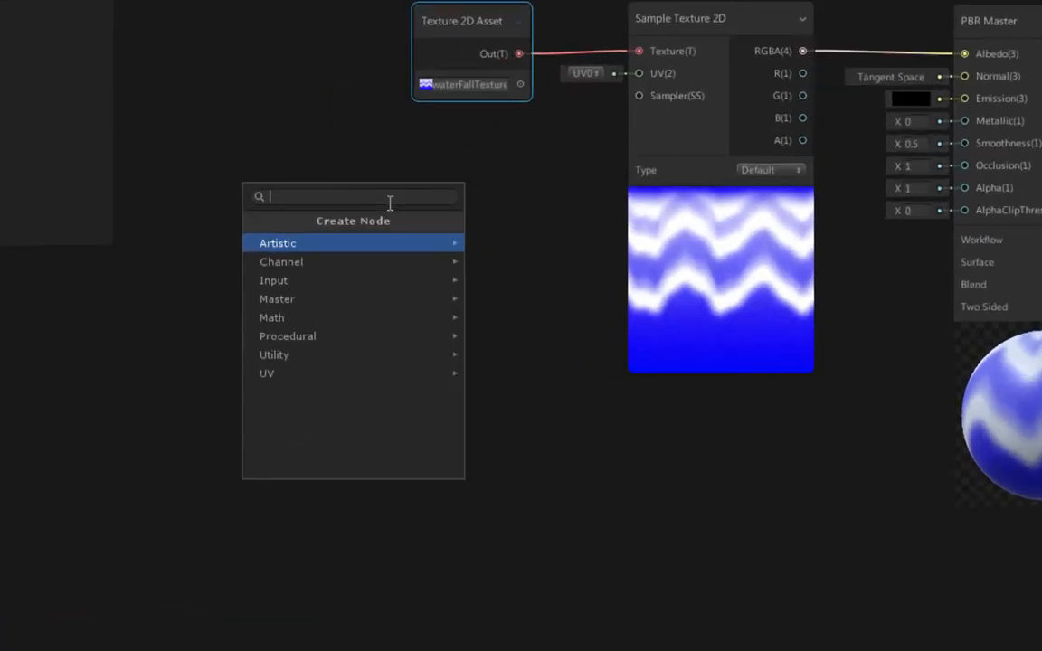
type("til")
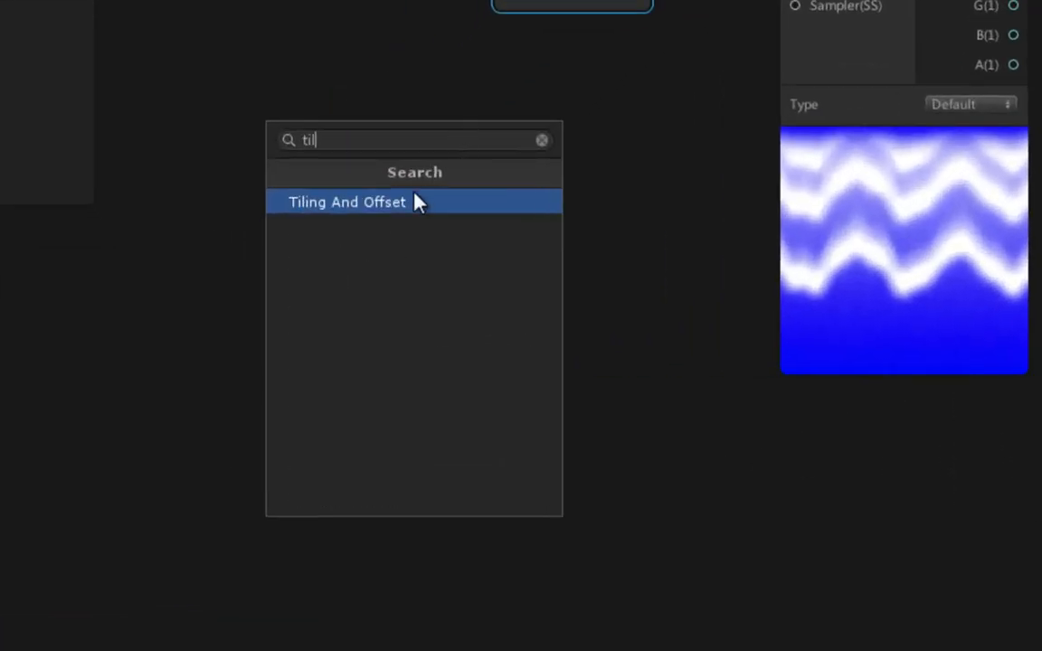
left_click(421, 199)
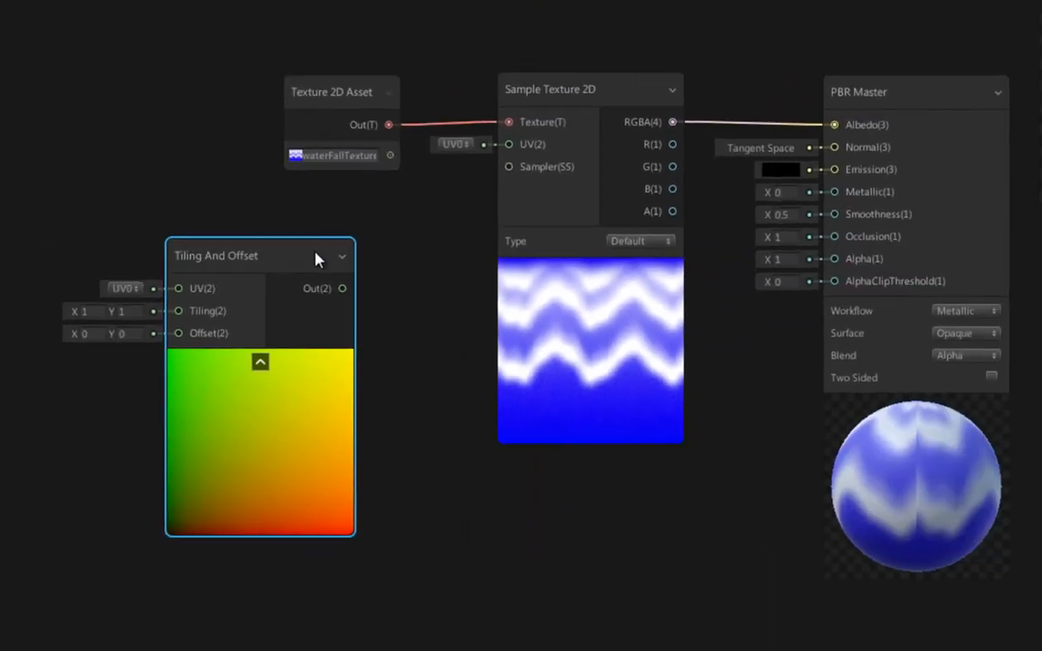
left_click_drag(316, 259, 357, 284)
left_click_drag(509, 169, 508, 145)
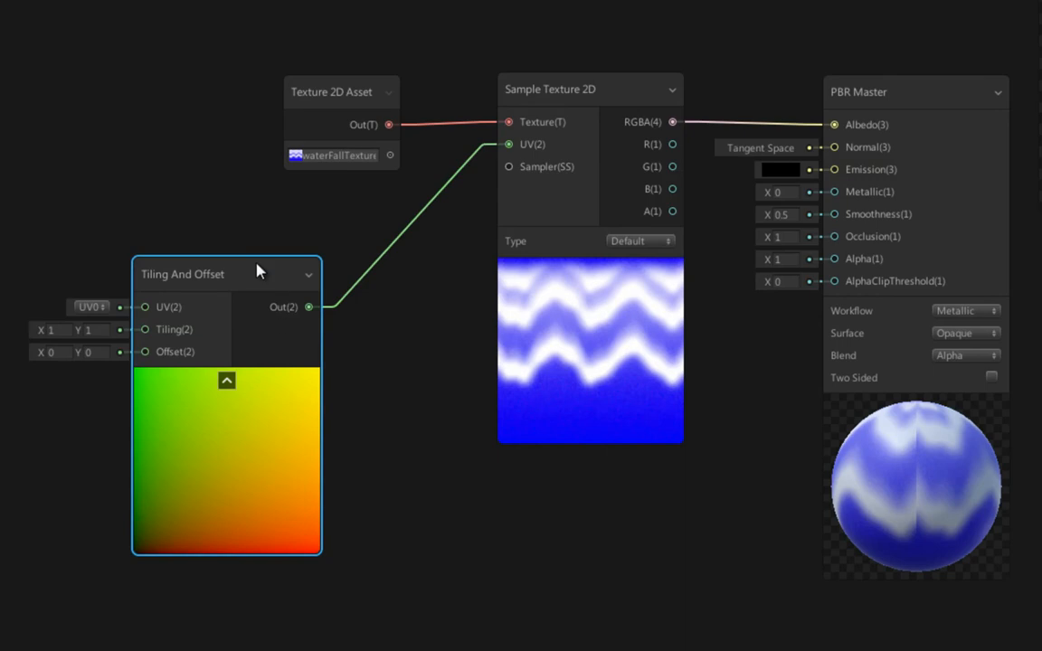
left_click_drag(253, 285, 300, 324)
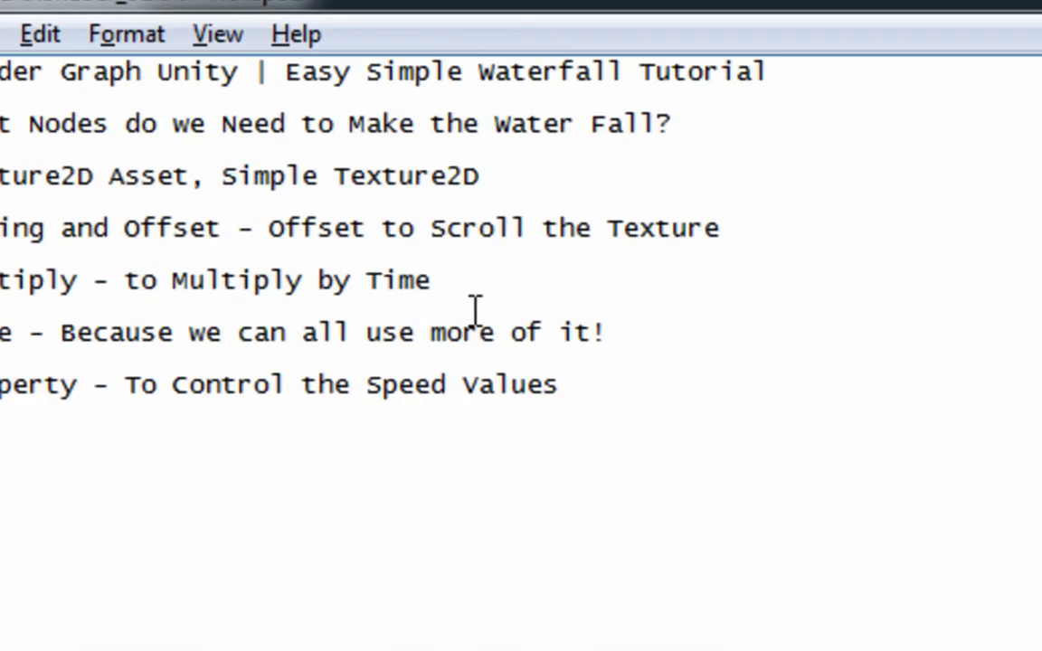
- Add a Multiply node and place it below and before the Tiling And Offset node
key("shift+Home")
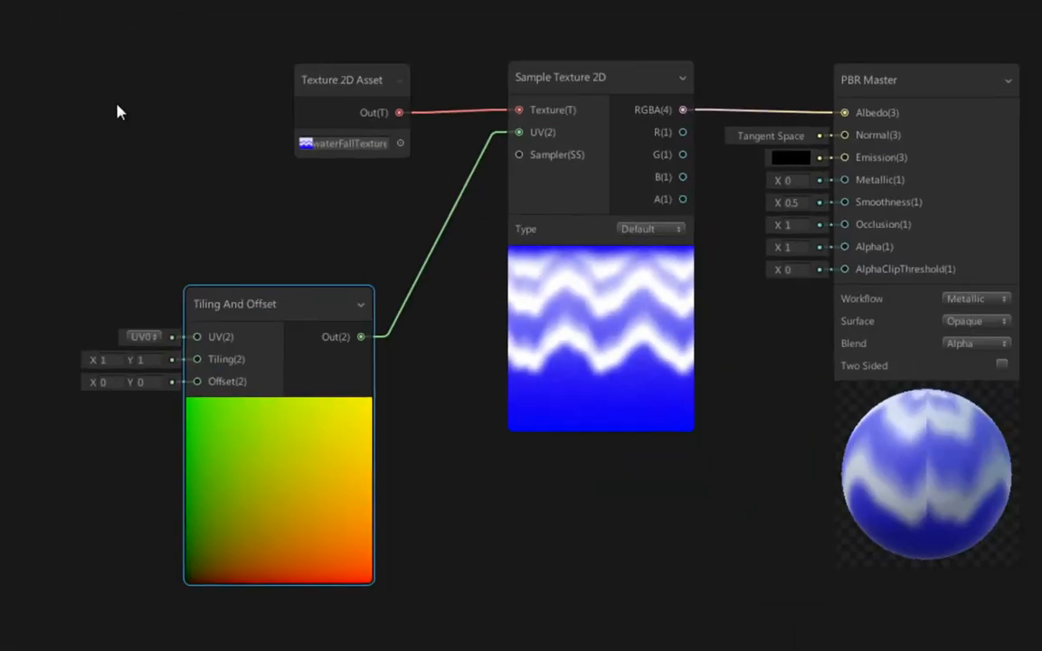
right_click(118, 112)
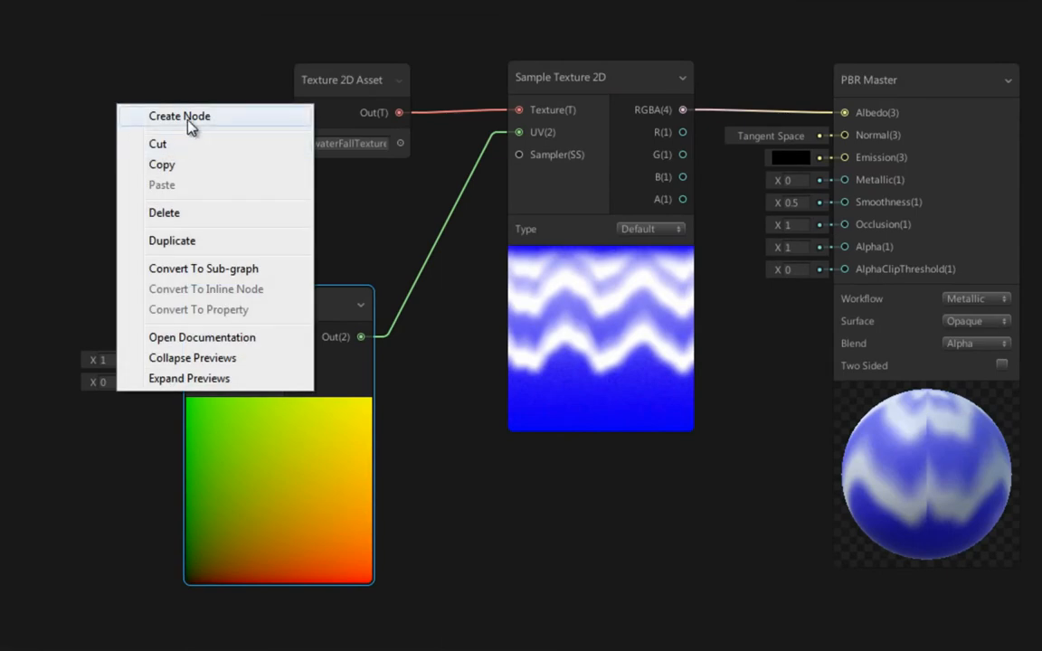
left_click(187, 117)
type("mul")
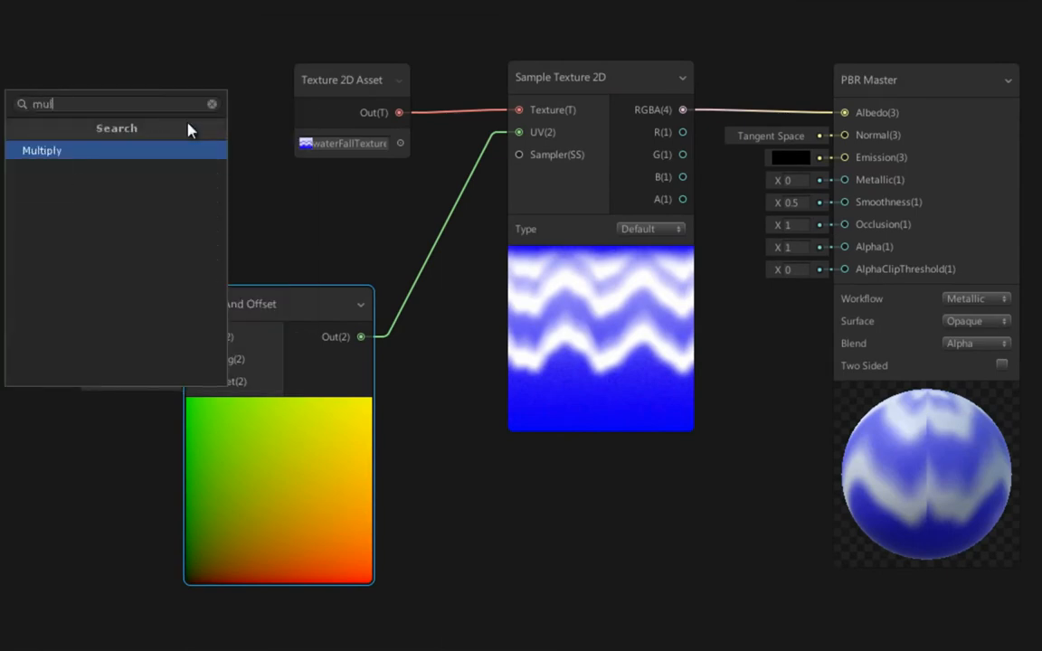
left_click(82, 150)
left_click_drag(209, 144, 71, 496)
- Try to route Tiling And Offset's output into Multiply's A input in place of its link to Sample Texture 2D
left_click(446, 244)
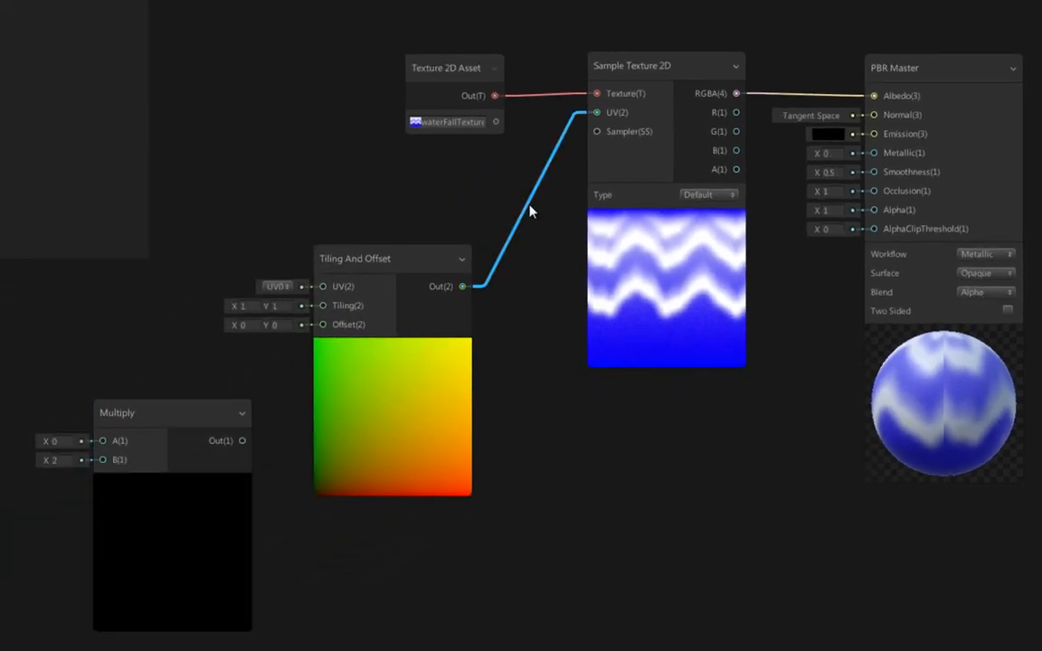
key("Delete")
left_click_drag(412, 263, 277, 212)
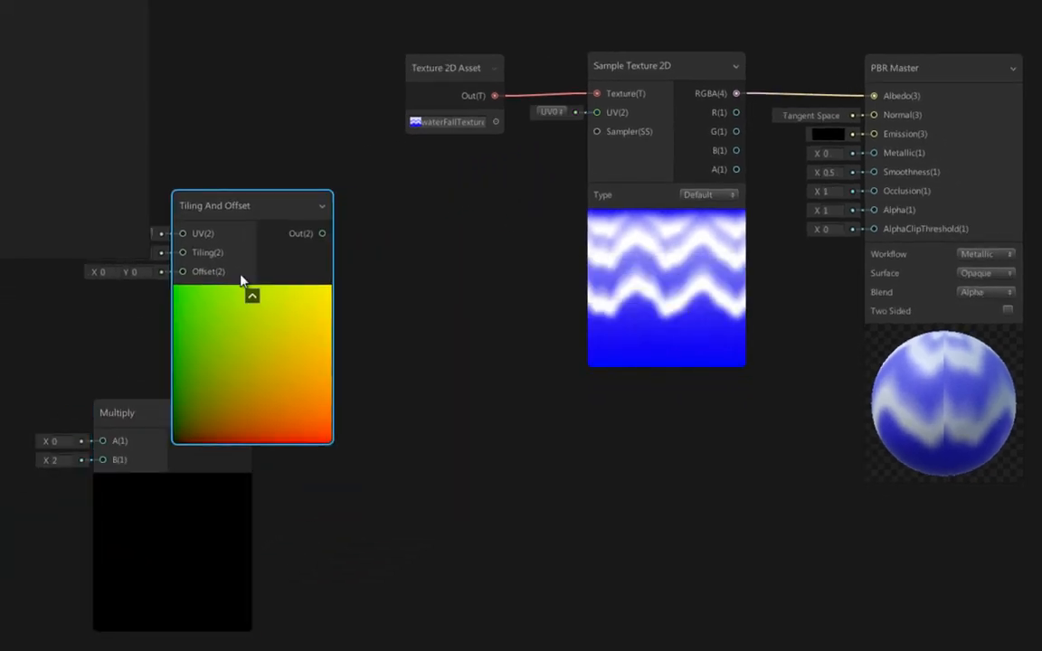
left_click_drag(177, 472, 491, 340)
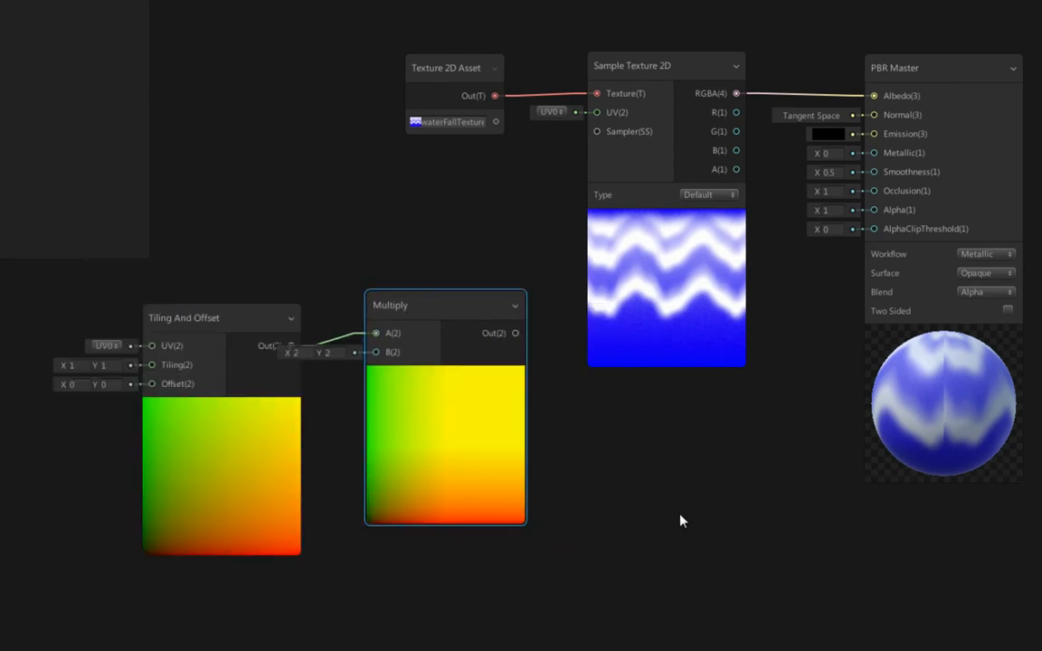
left_click(682, 521)
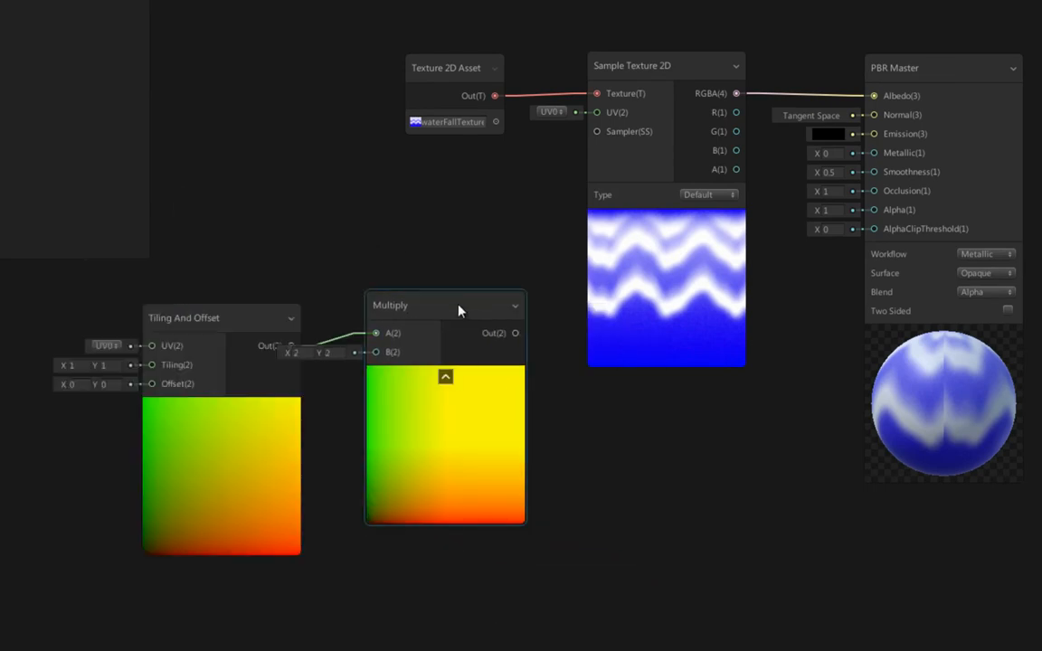
left_click_drag(459, 310, 584, 389)
- Delete the link between Tiling And Offset and Multiply, and reconnect Tiling And Offset's output to Sample Texture 2D's UV input
left_click(398, 380)
key("Delete")
left_click_drag(253, 325, 352, 188)
left_click_drag(597, 138, 597, 112)
- Arrange the nodes with Multiply ahead of Tiling And Offset and Tiling And Offset just before Sample Texture 2D
left_click_drag(572, 385, 76, 368)
left_click_drag(321, 191, 434, 226)
left_click_drag(76, 374, 153, 326)
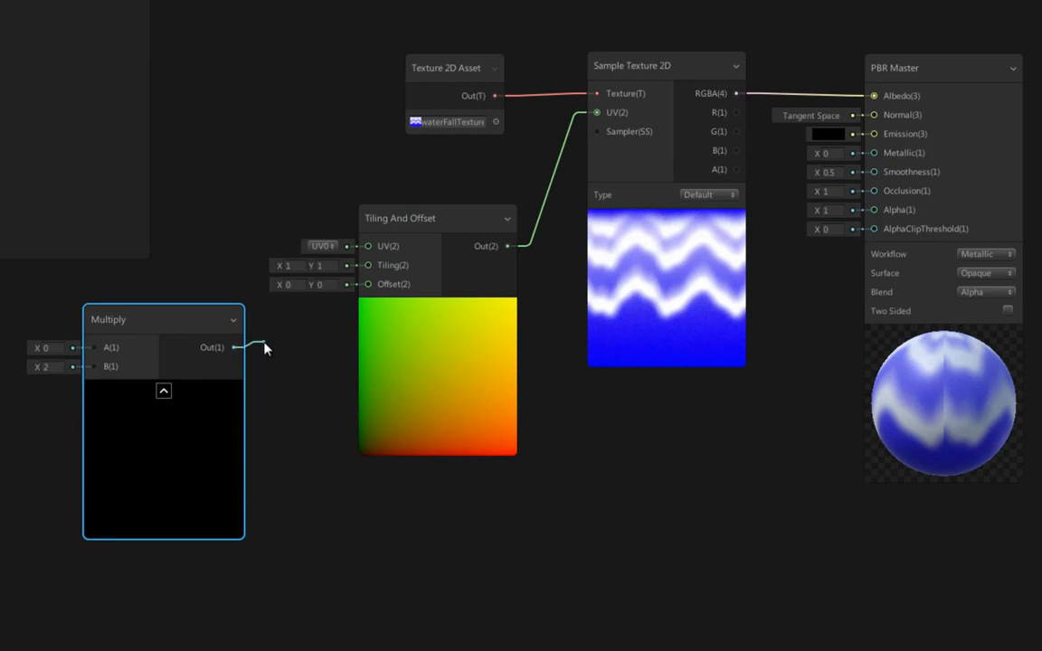
- Connect Multiply's output to Tiling And Offset's Offset input and place Multiply below and before that node
left_click_drag(372, 287, 369, 285)
left_click_drag(206, 323, 246, 369)
middle_click_drag(195, 321, 411, 300)
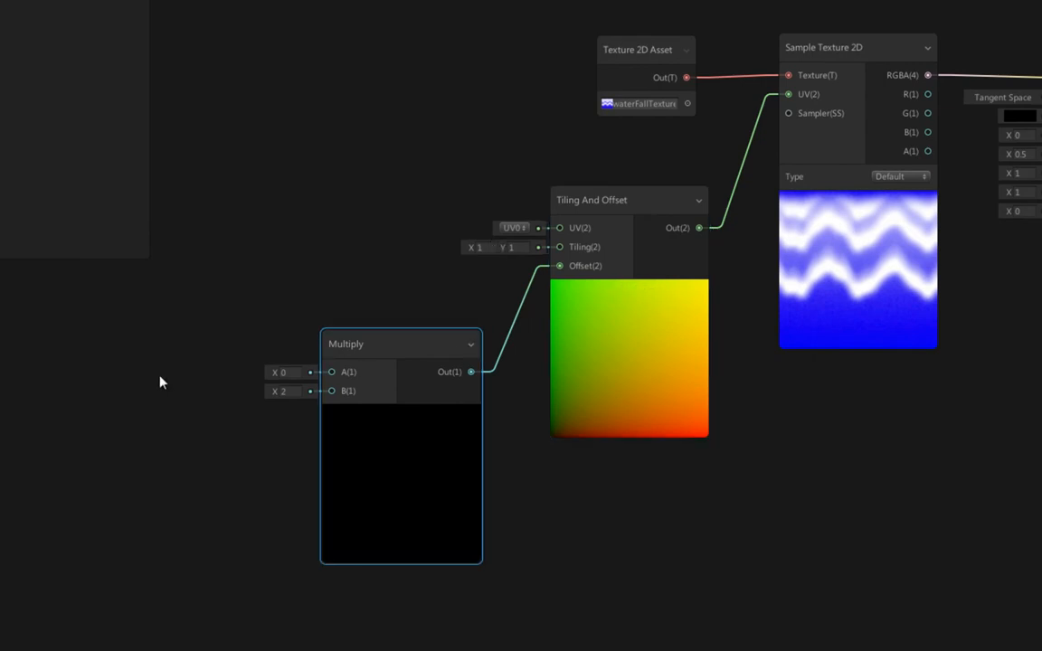
- Add a Time node ahead of Multiply and connect its Time output to Multiply's A input
right_click(207, 301)
left_click(242, 305)
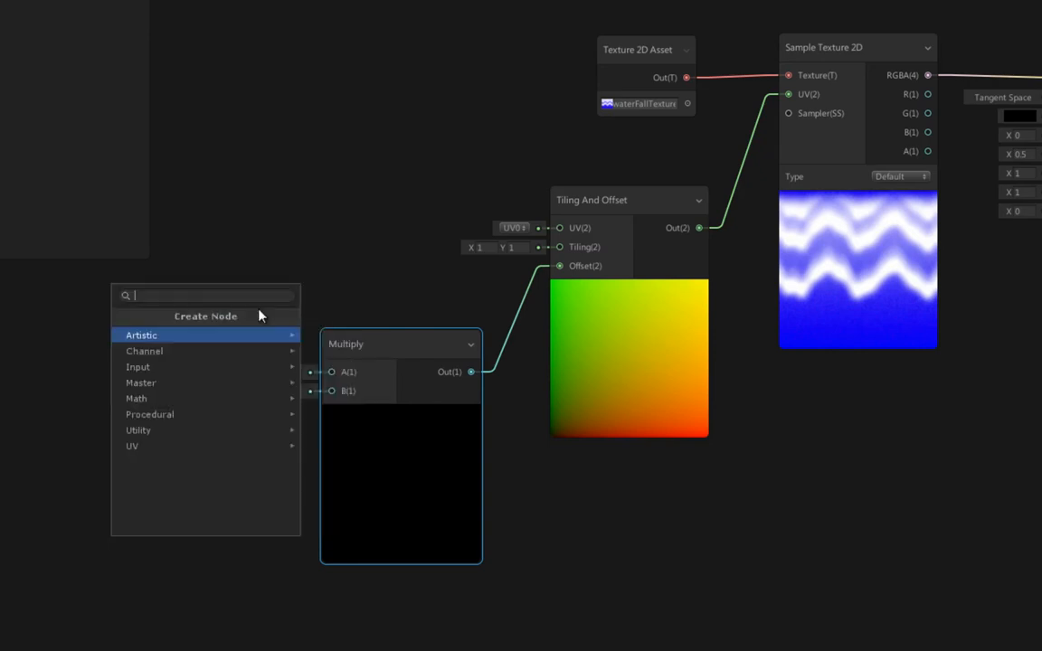
type("time")
left_click(134, 339)
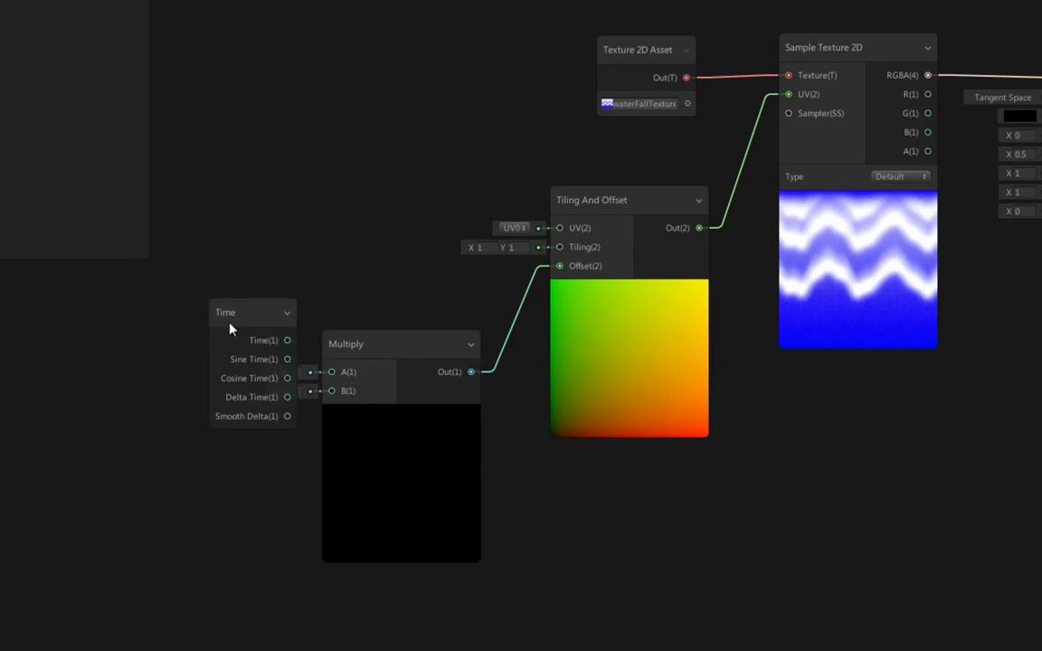
left_click_drag(262, 319, 145, 332)
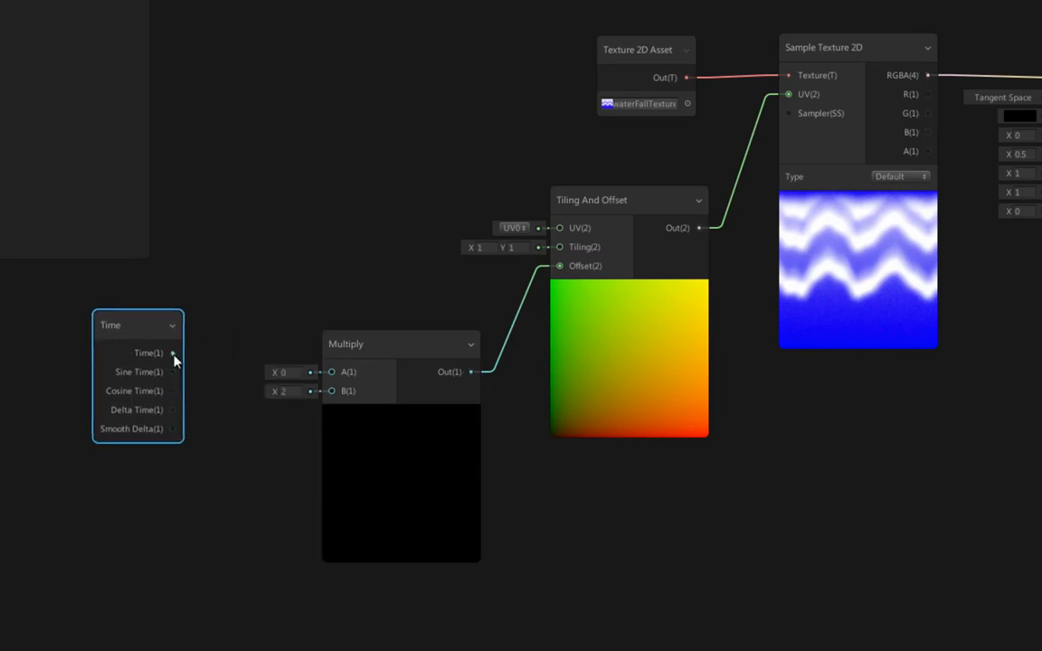
left_click_drag(293, 367, 331, 371)
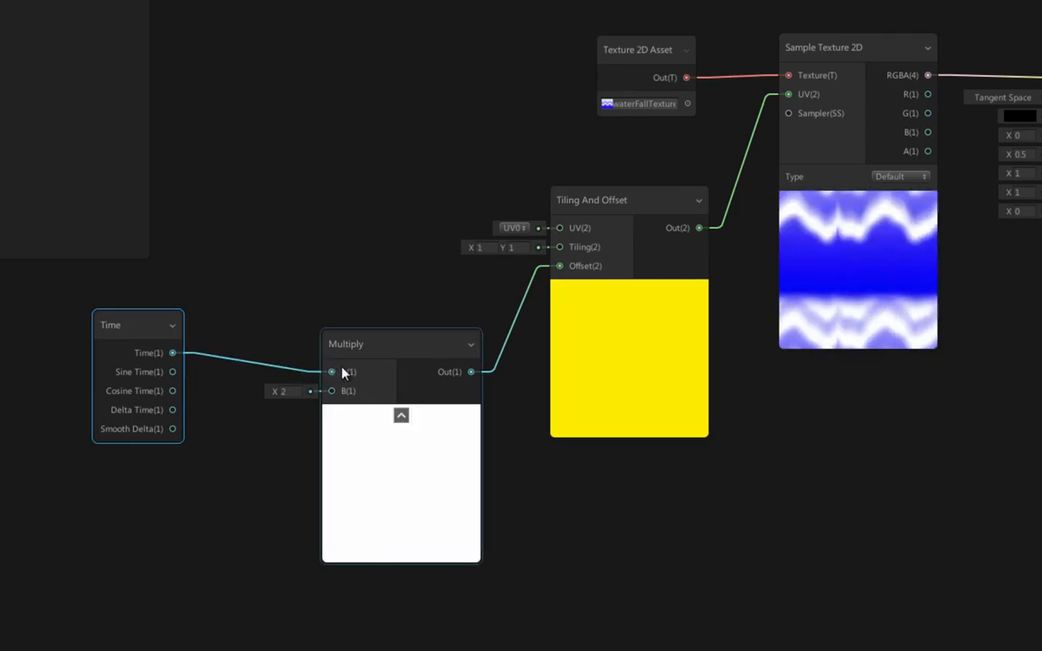
- Set Multiply's B value to 1 and move the Time node slightly lower
left_click(713, 534)
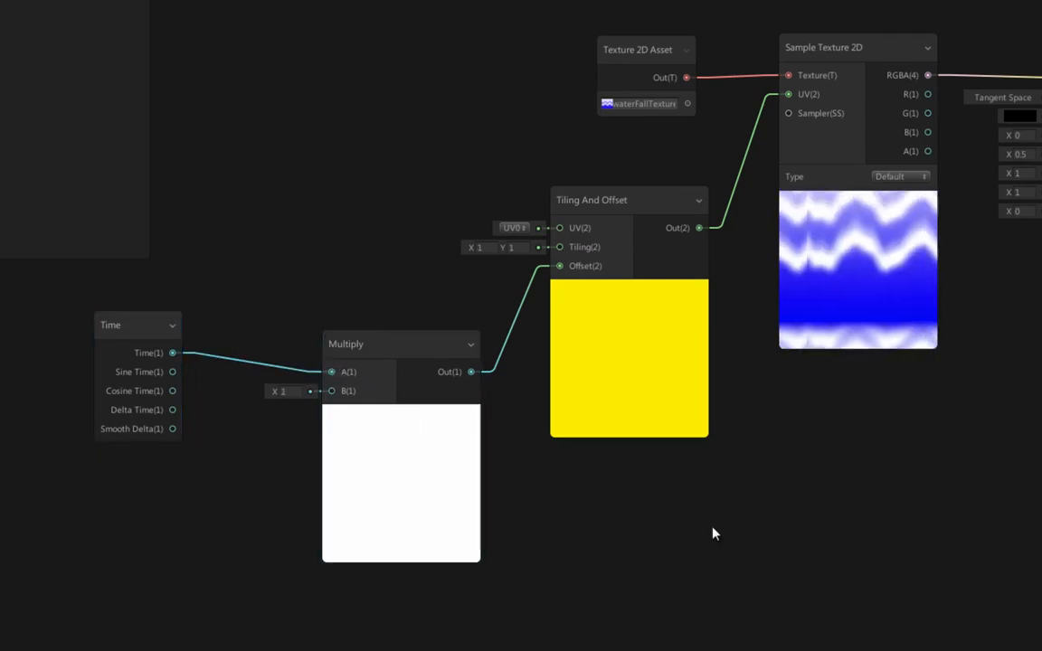
left_click_drag(138, 328, 124, 359)
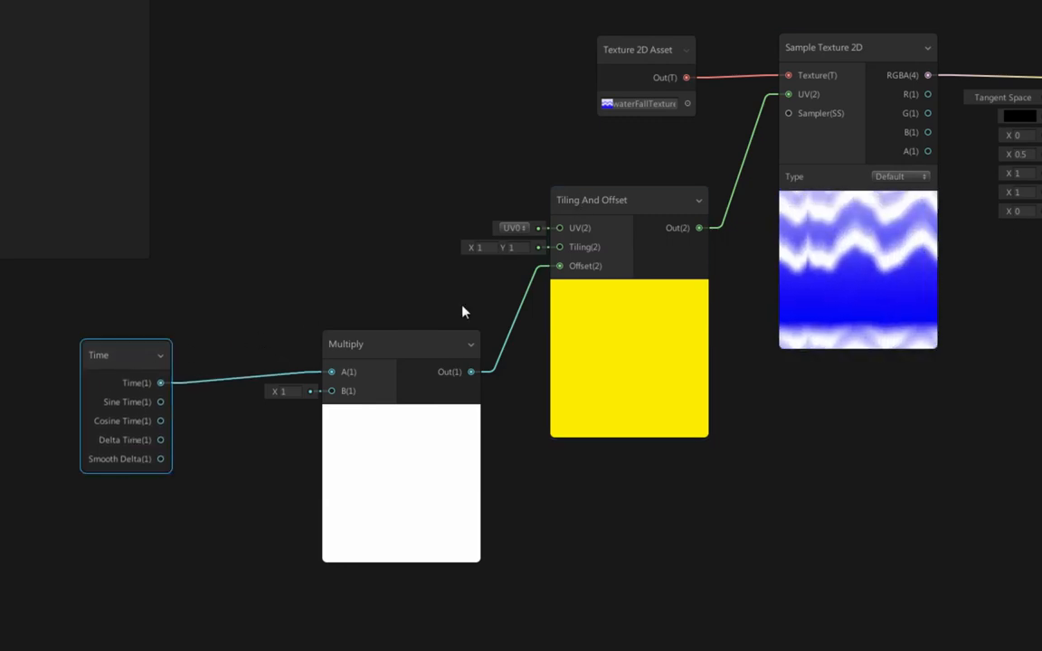
left_click(300, 73)
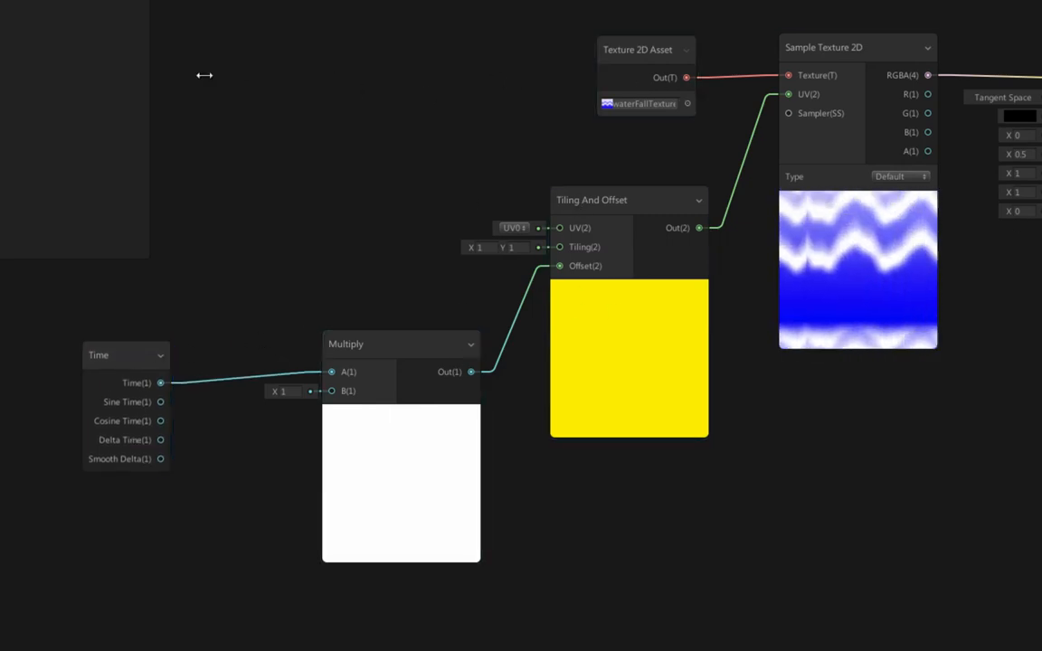
- Create a Vector2 property in the graph's blackboard and name it speedControl
left_click(134, 0)
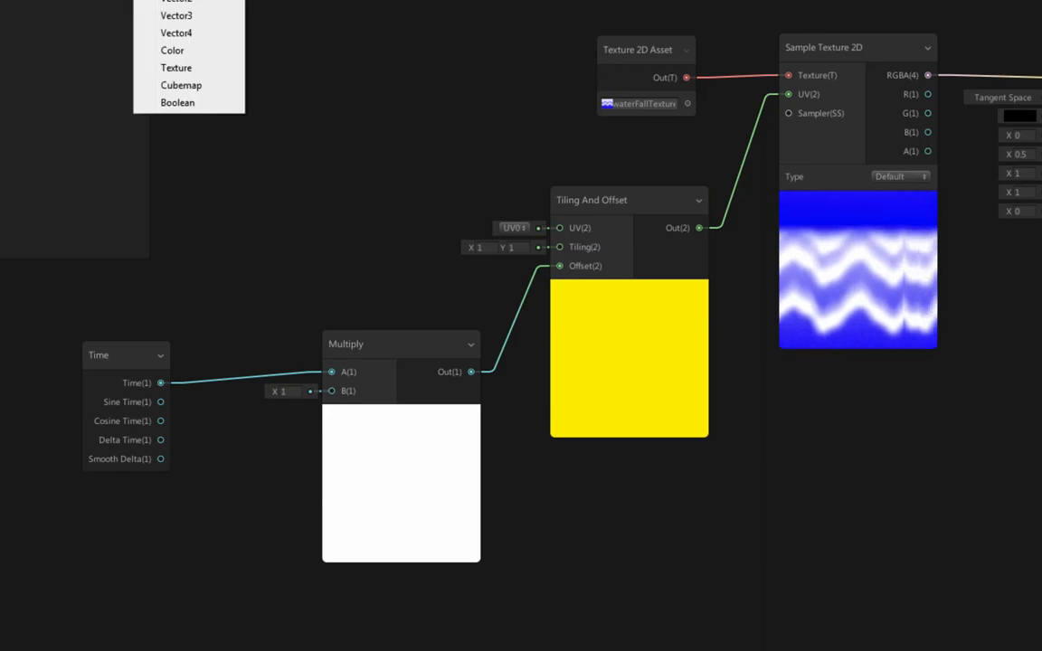
left_click(172, 17)
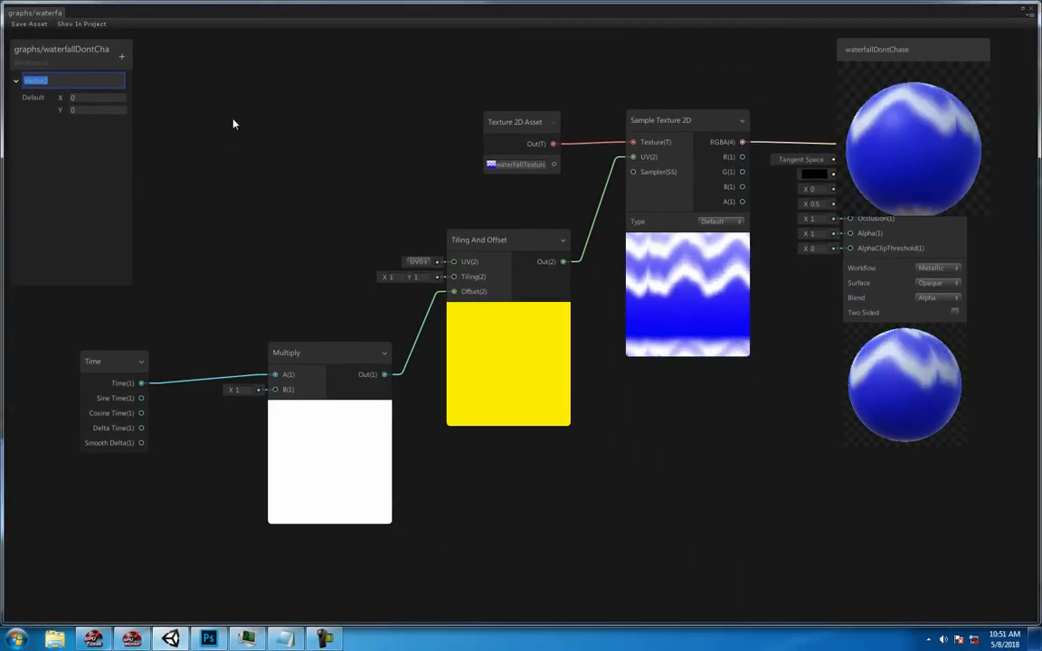
type("spee")
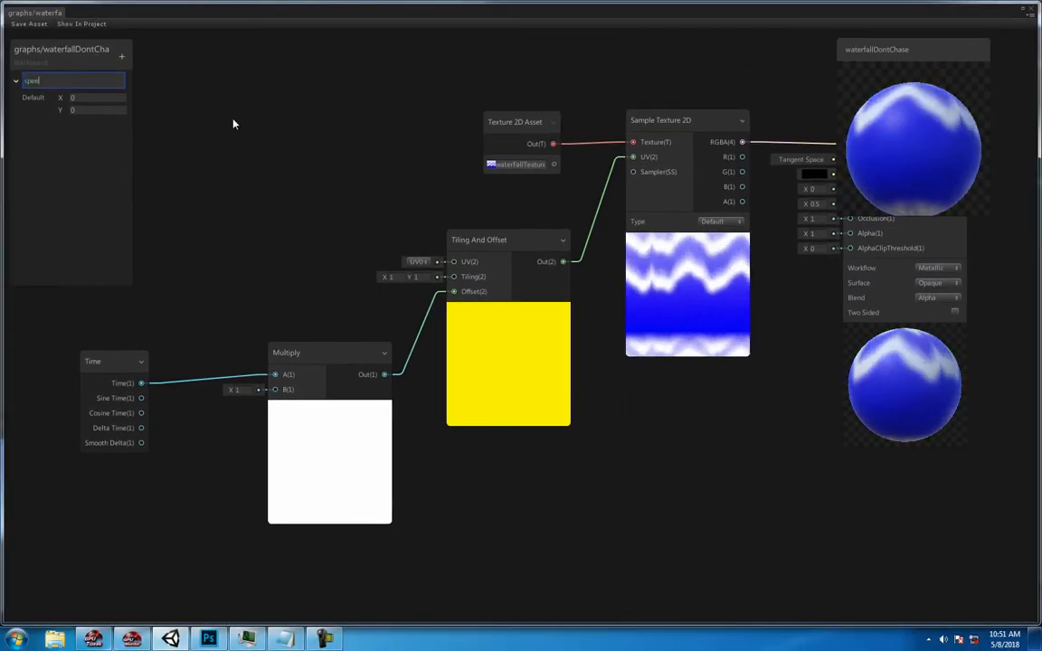
type("dControl")
key("Return")
- Place the speedControl property in the graph feeding Multiply's B input, and set its default Y to 1
left_click_drag(56, 81, 275, 389)
left_click(341, 359)
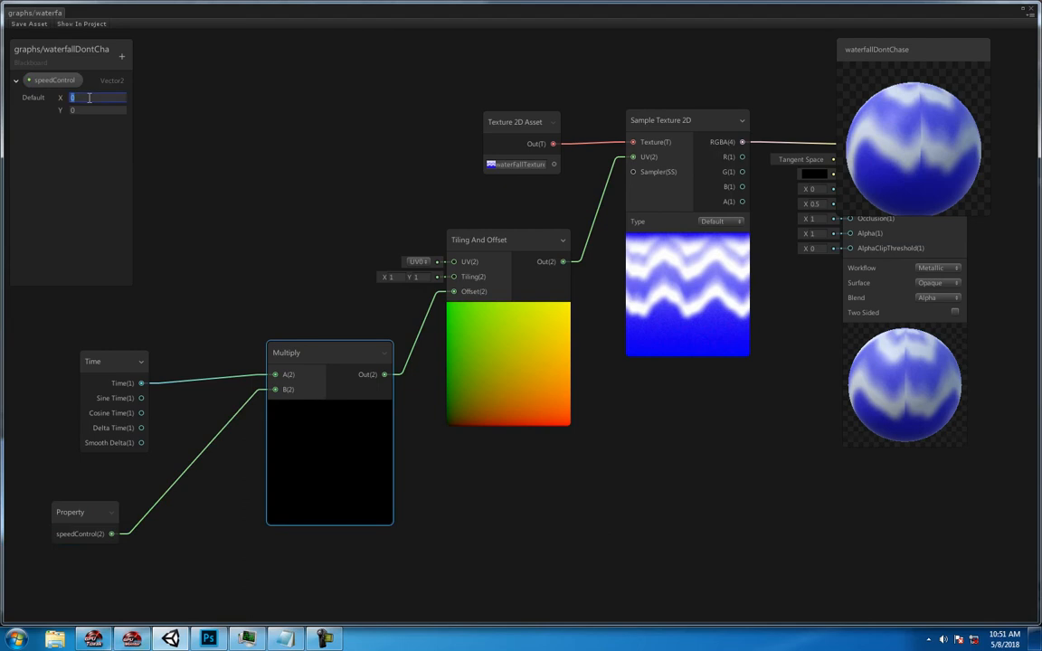
type("1")
key("Return")
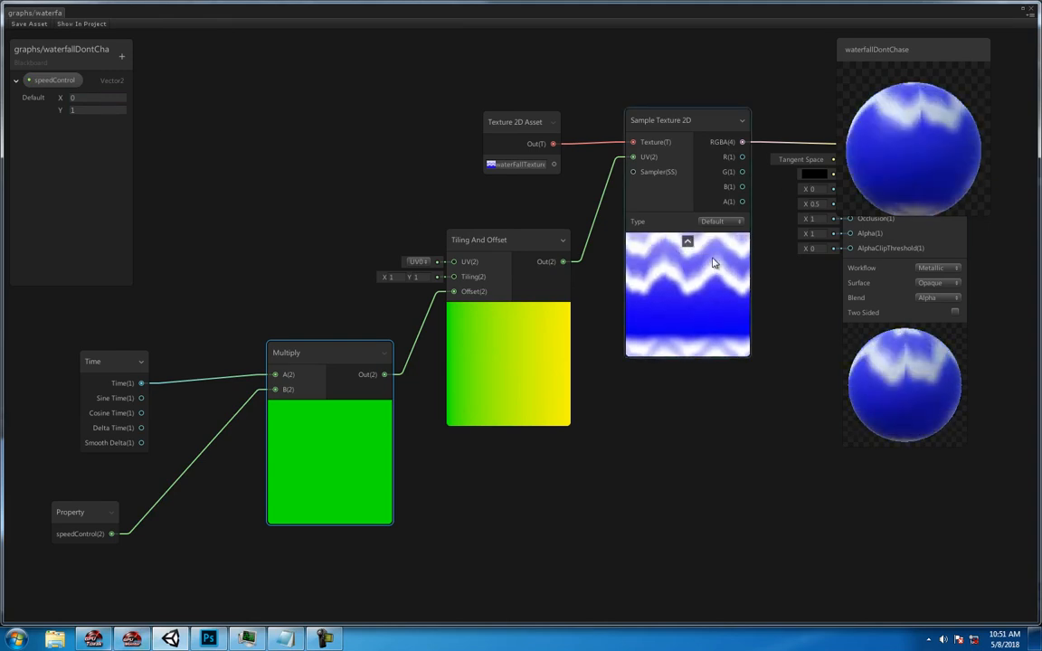
- Try a speedControl default Y of -1, and set it back to 1
left_click(88, 110)
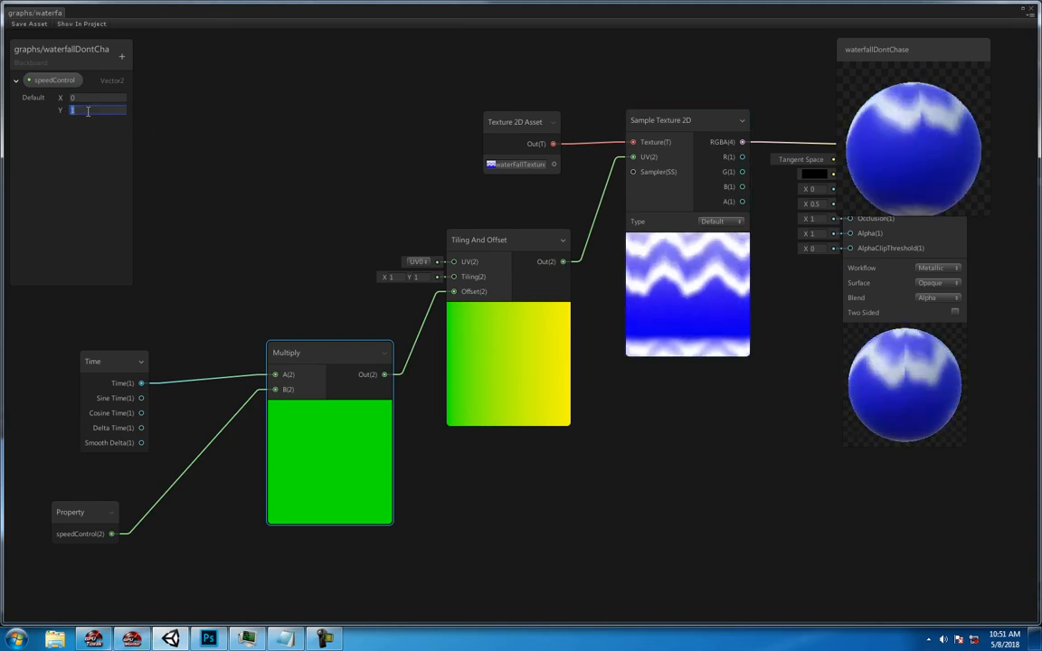
type("-1")
key("Return")
left_click(88, 110)
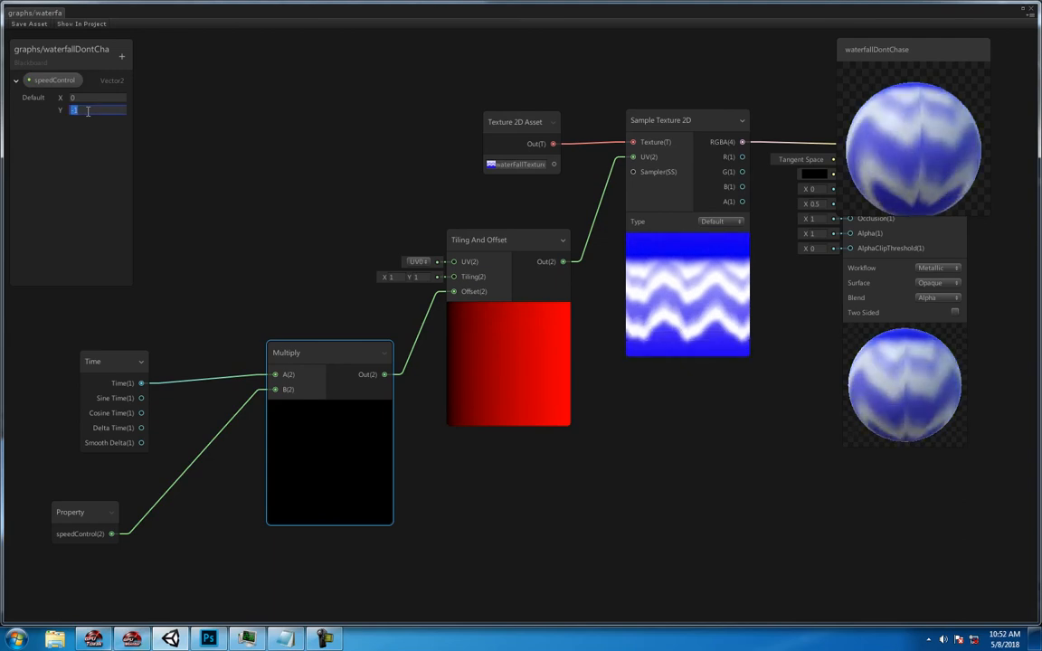
type("1")
key("Return")
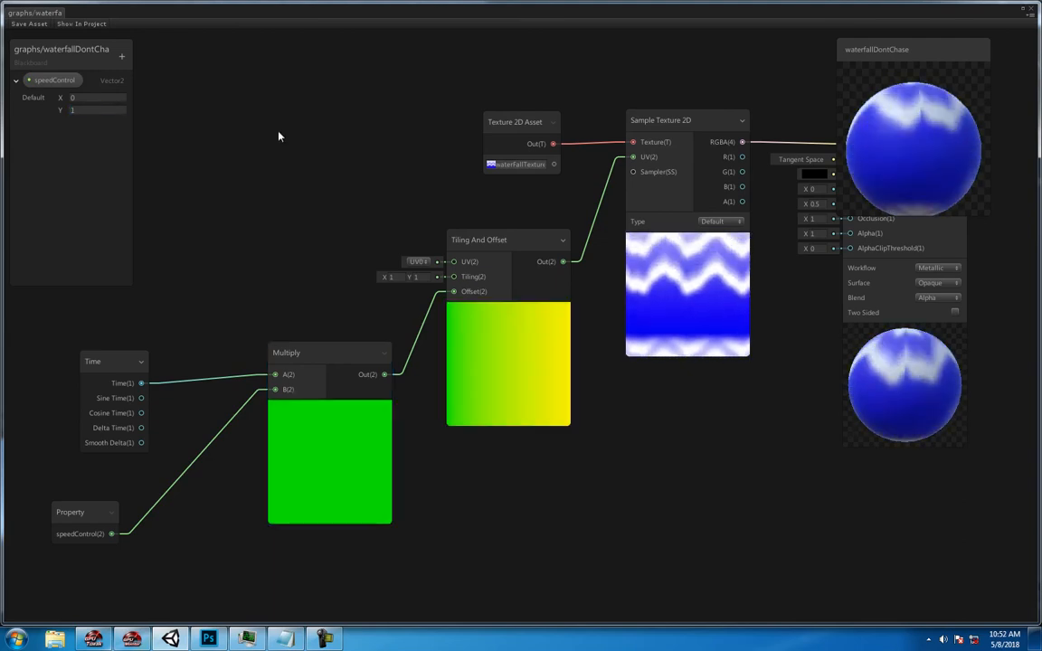
- Move the Time node up and feed Multiply's A input from its Sine Time output instead of Time
left_click_drag(133, 363, 114, 342)
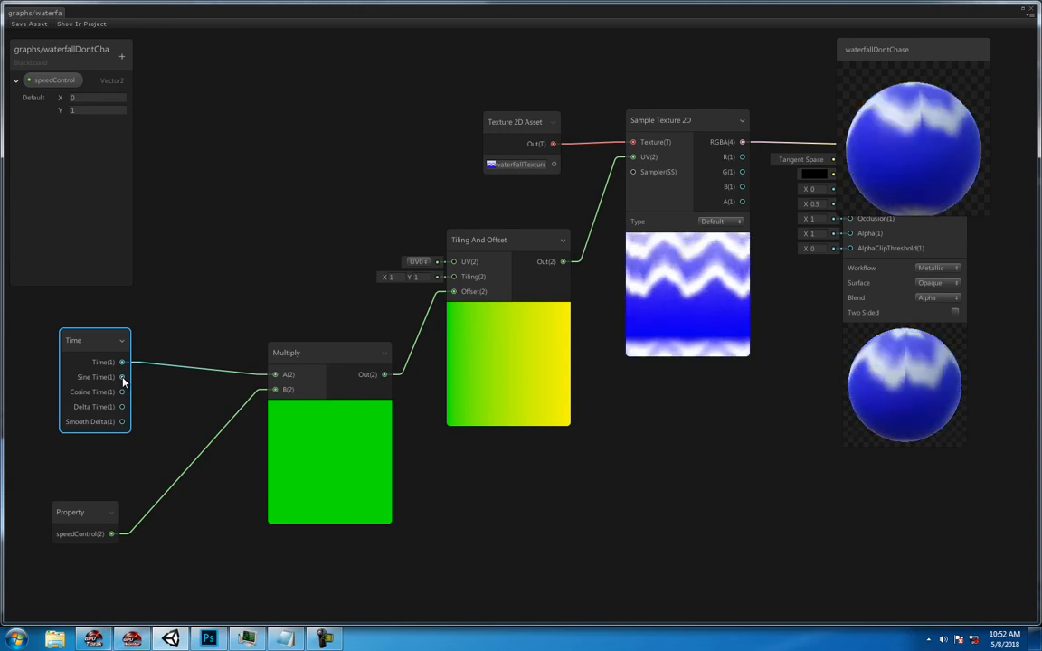
key("space")
left_click(223, 285)
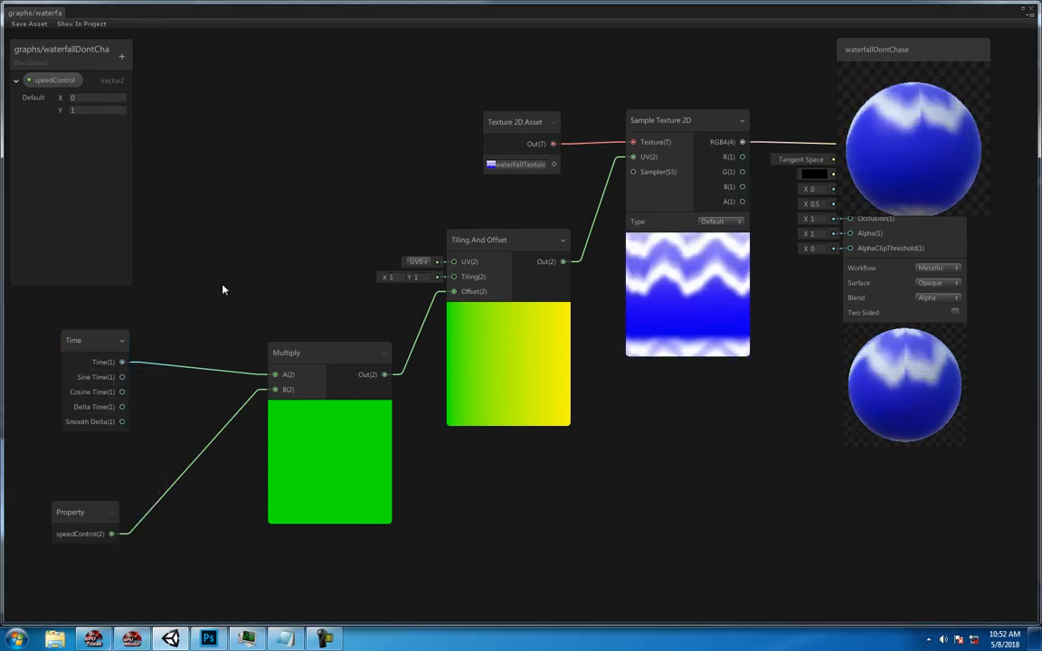
left_click(127, 376)
left_click(181, 363)
left_click_drag(145, 365, 147, 378)
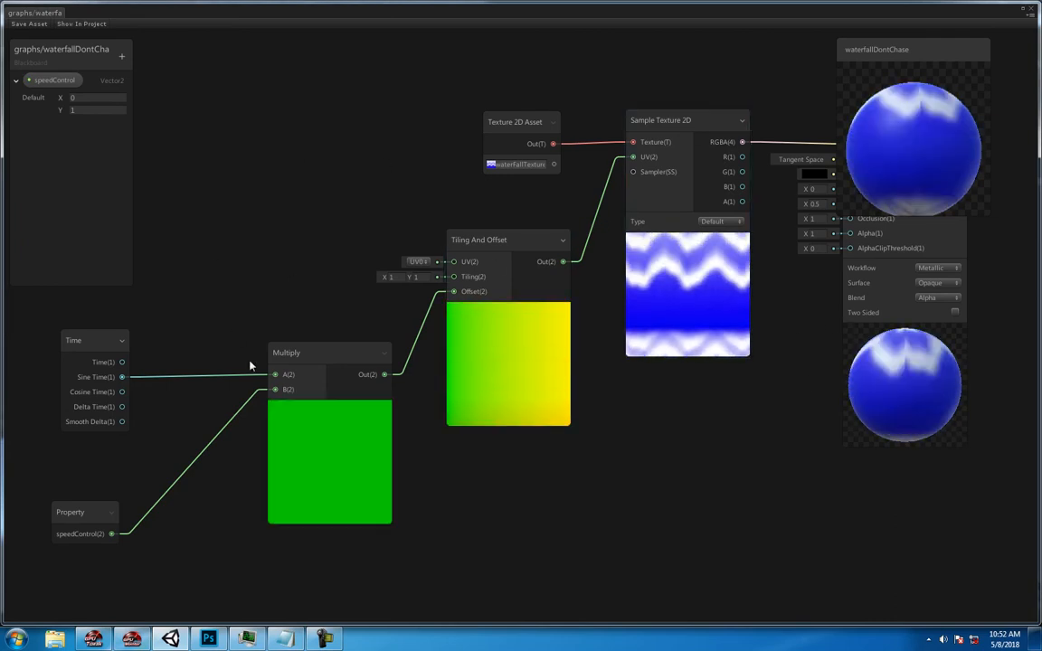
- Reconnect the Time output to Multiply's A input and shift the Sample Texture 2D and speedControl nodes slightly
left_click_drag(674, 121, 710, 151)
left_click_drag(123, 363, 173, 352)
left_click_drag(274, 378, 276, 377)
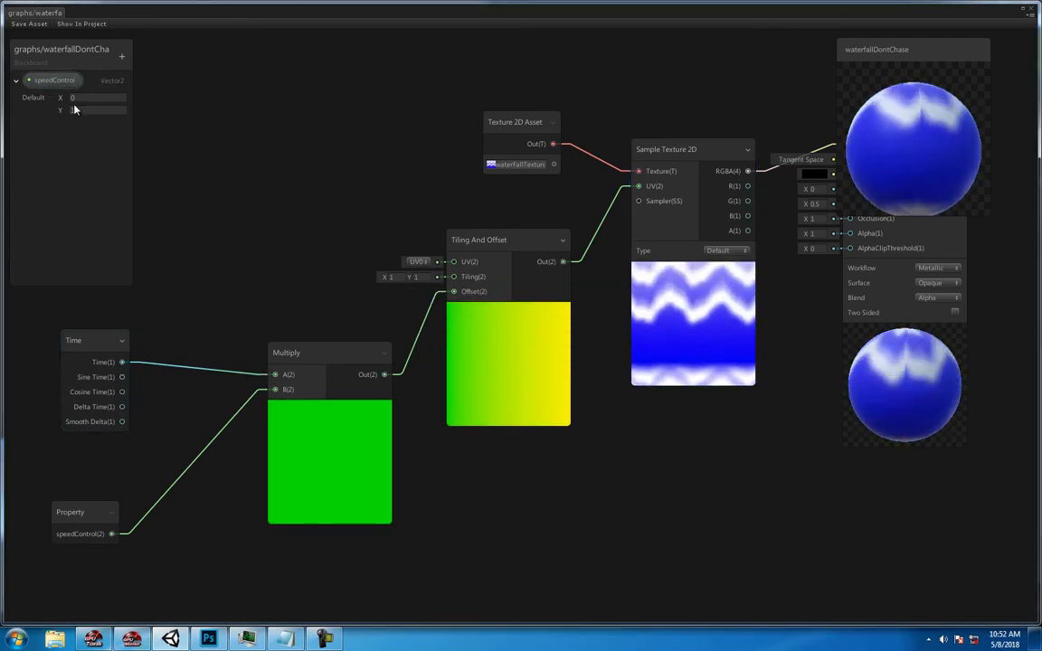
left_click_drag(93, 515, 110, 520)
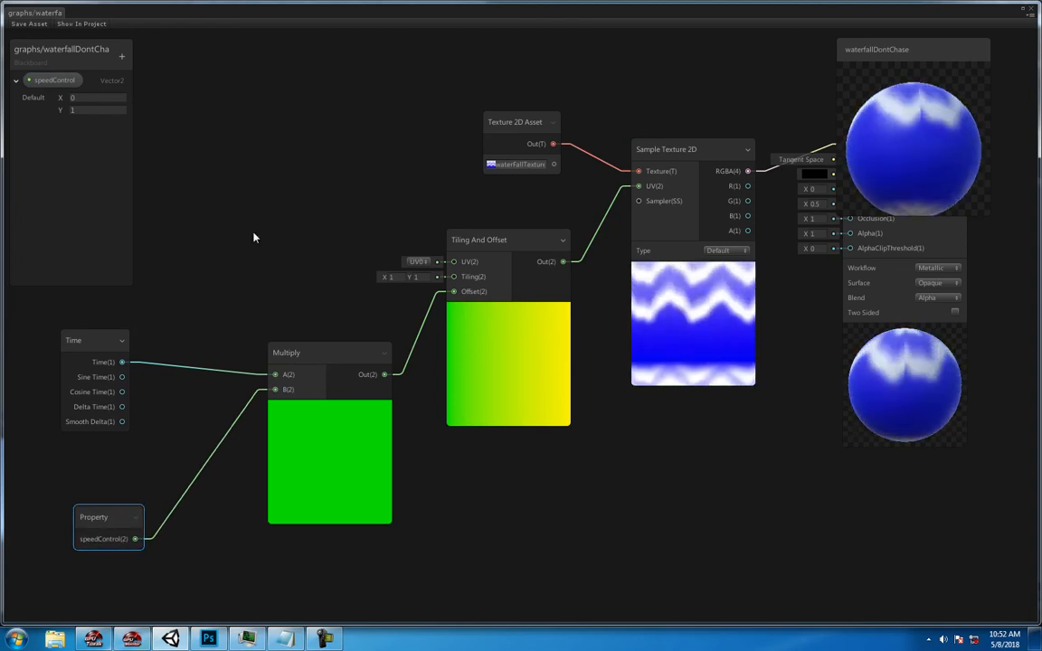
- Save the waterfallDontChase shader graph and move its window aside to uncover the main editor
left_click_drag(248, 13, 318, 150)
left_click(62, 158)
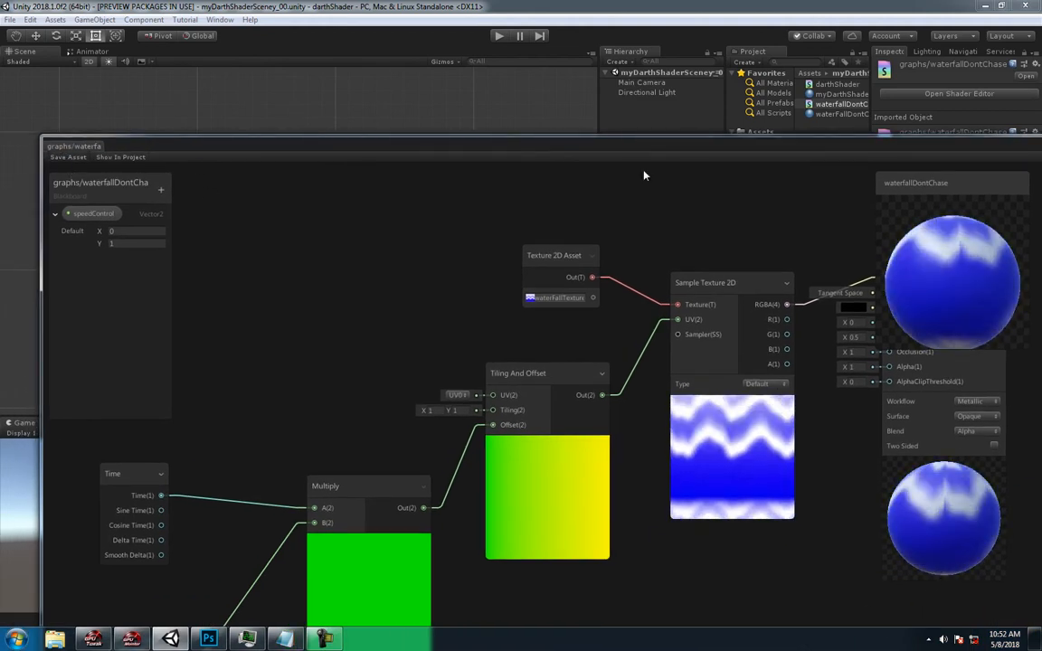
left_click_drag(744, 149, 539, 242)
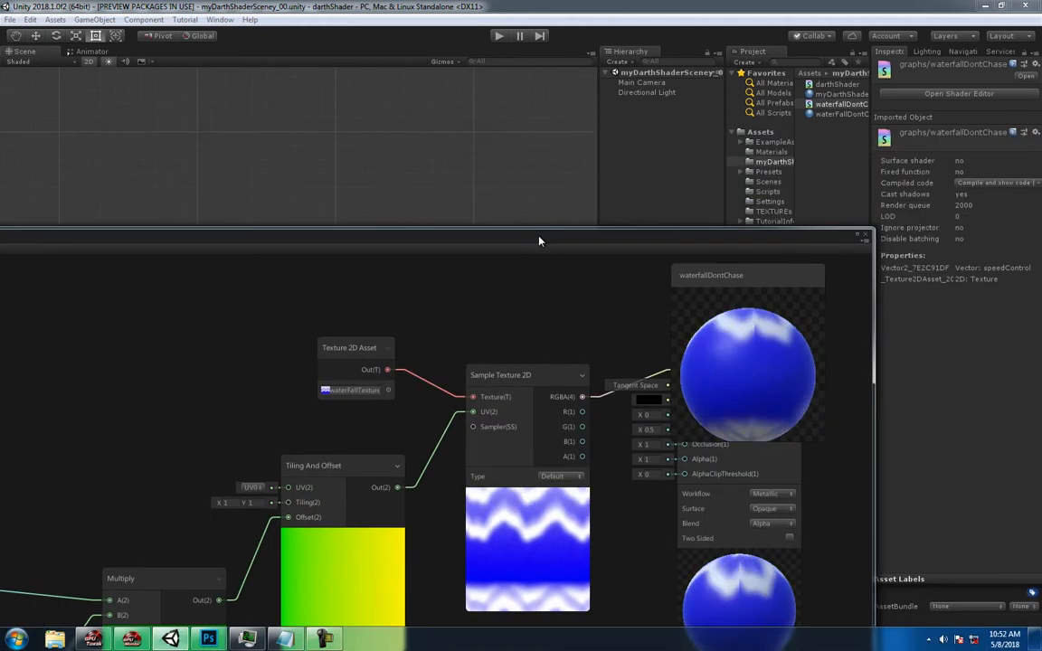
left_click(632, 137)
left_click_drag(657, 248, 69, 480)
- Create a 3D Quad in the scene and name it quadFall
left_click(91, 20)
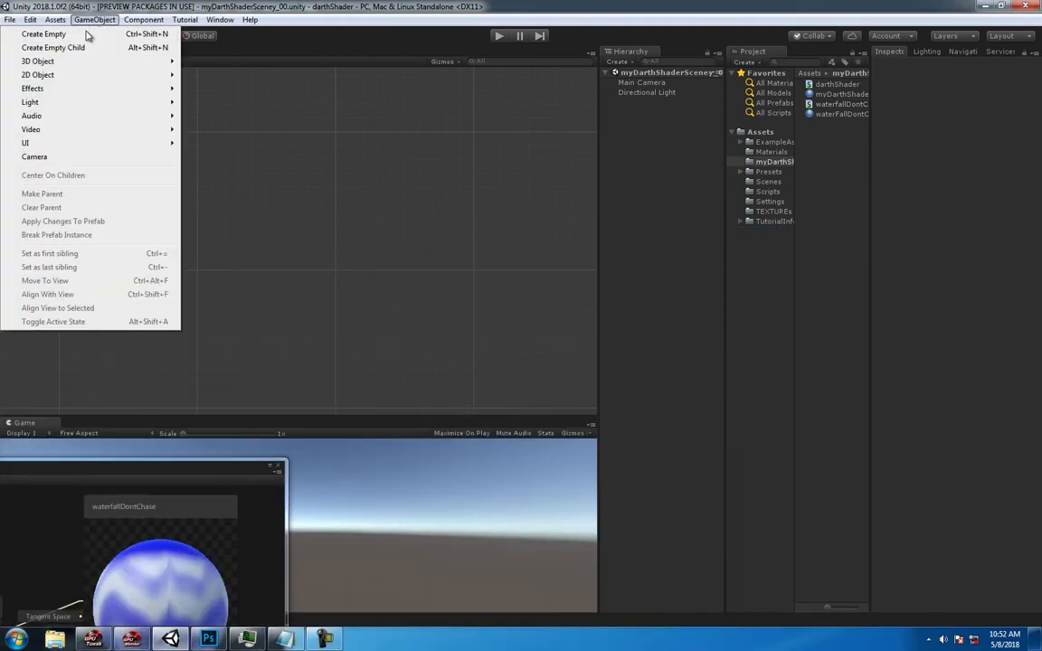
mouse_move(90, 67)
left_click(249, 132)
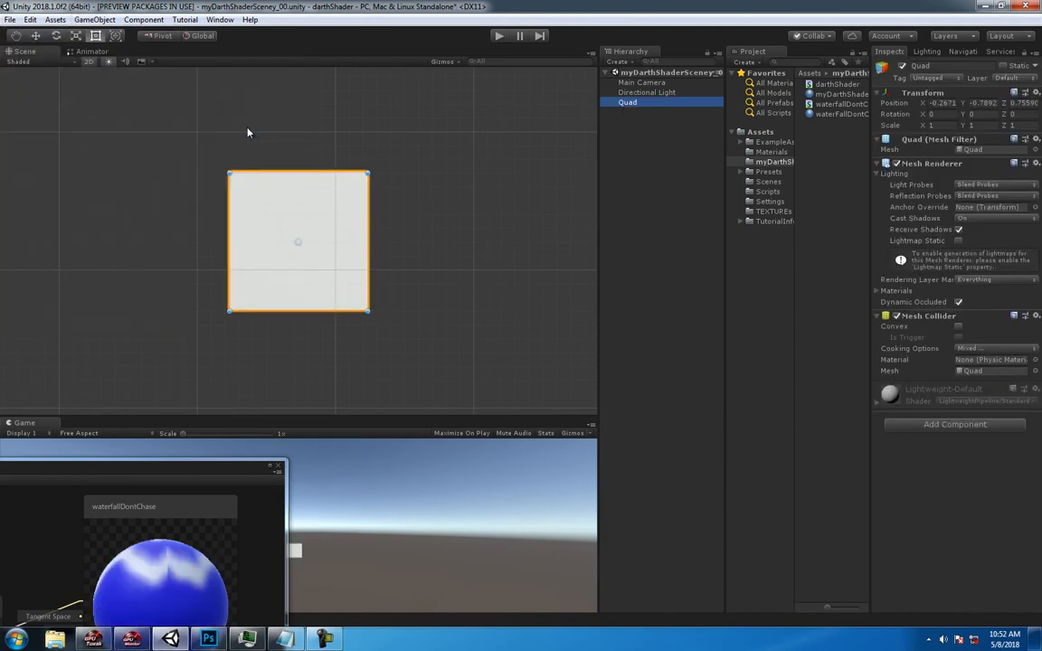
left_click(939, 68)
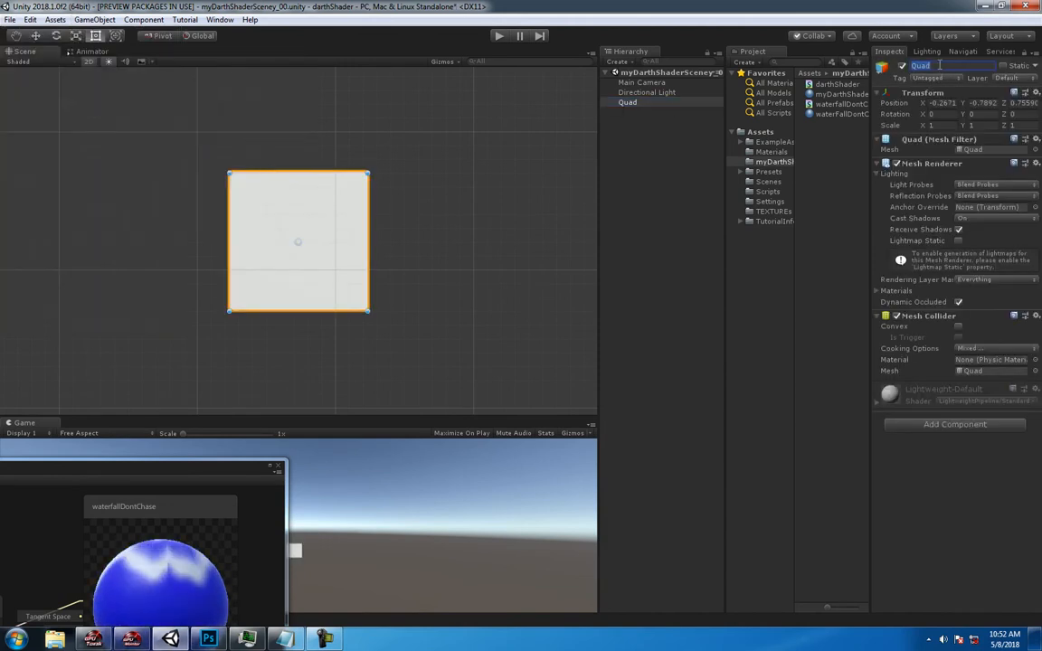
type("quadFall")
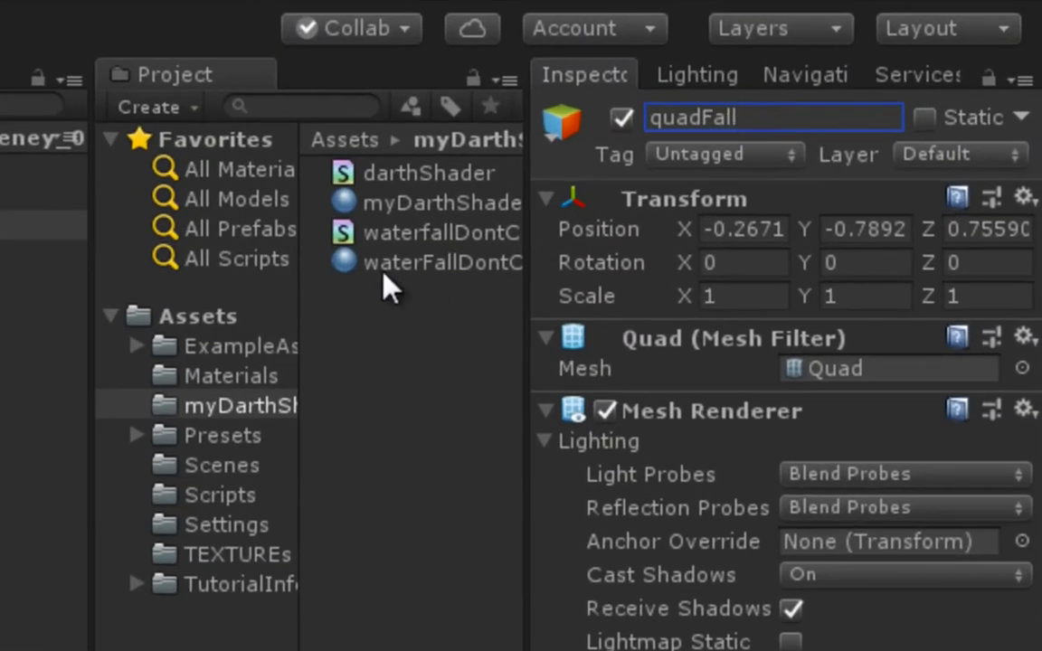
- Apply the waterFallDontChaseMat material to quadFall and use the graphs/waterfallDontChase shader for it
left_click(121, 178)
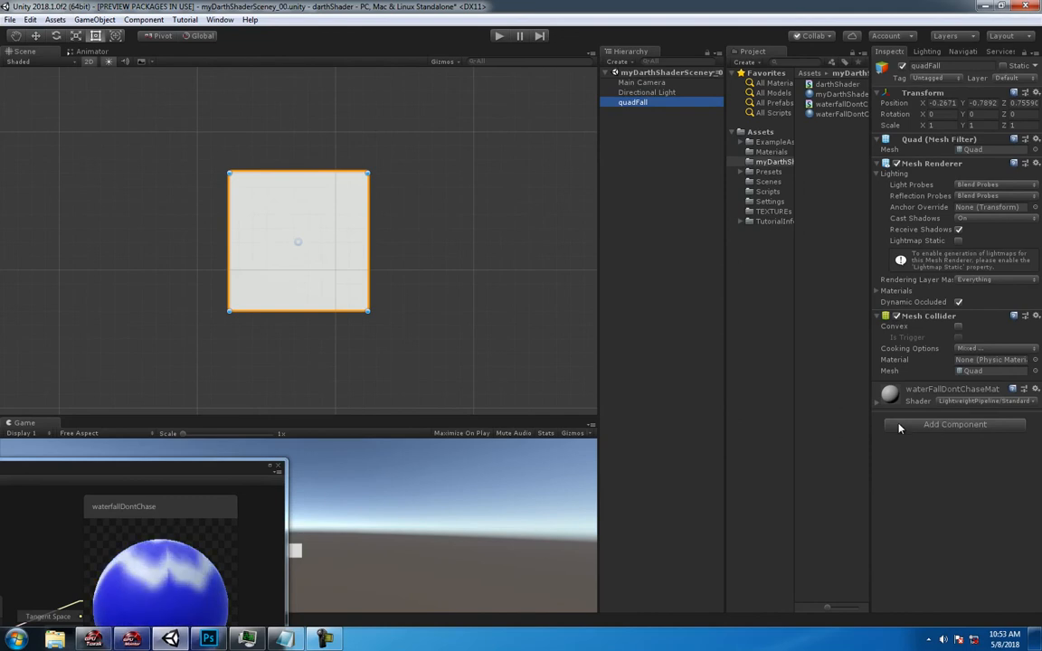
left_click(878, 404)
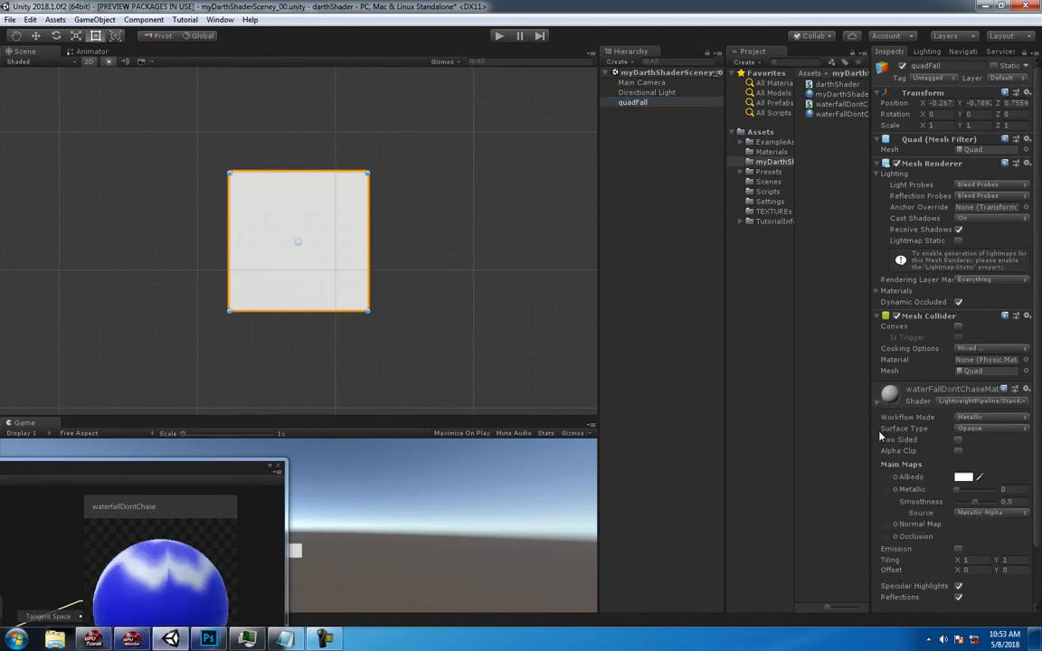
scroll(984, 576, "down", 3)
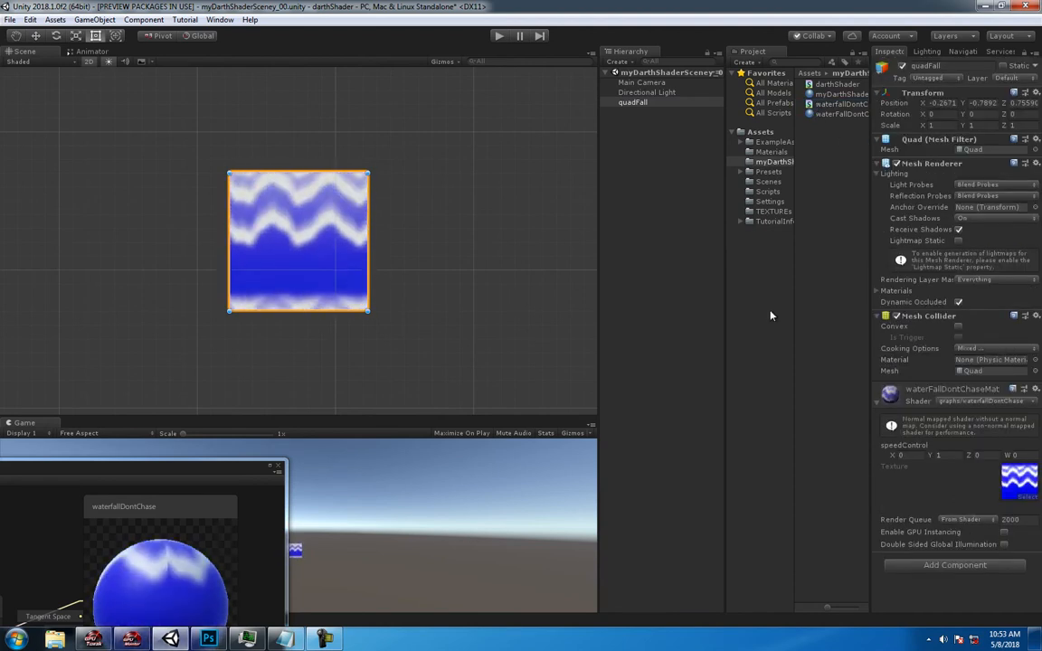
left_click(970, 403)
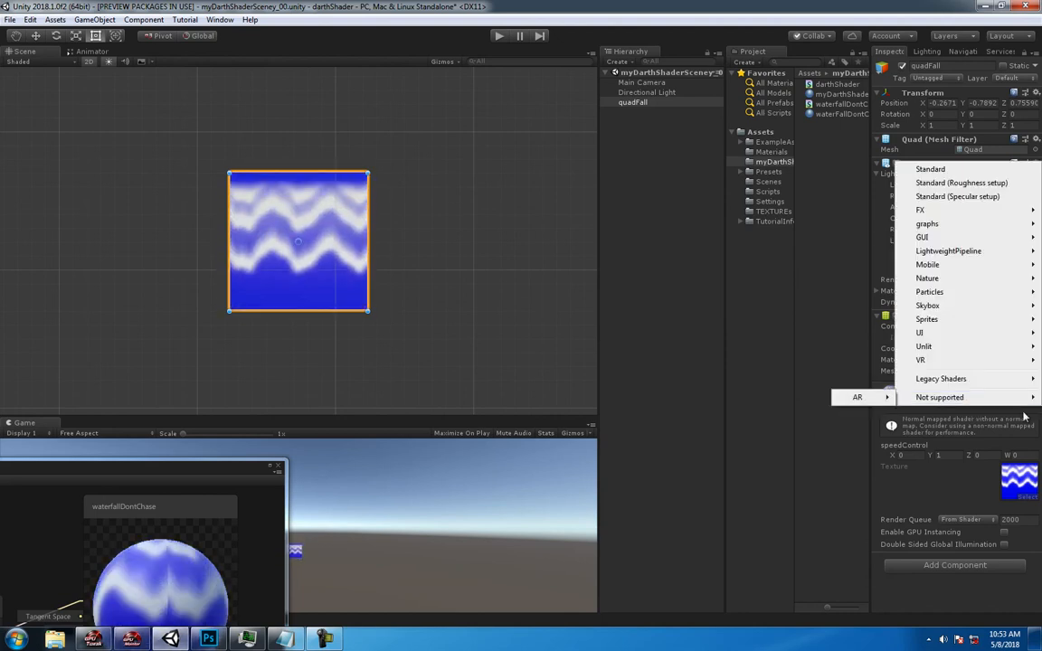
left_click(799, 391)
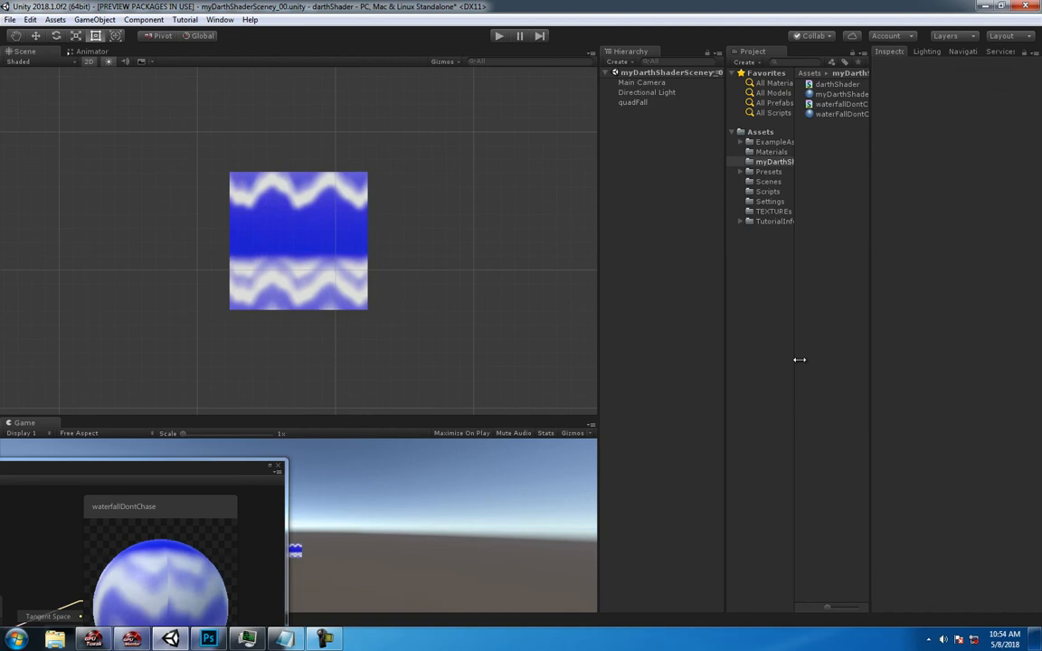
- Set the Y value of speedControl to 0 on quadFall's material
left_click(633, 102)
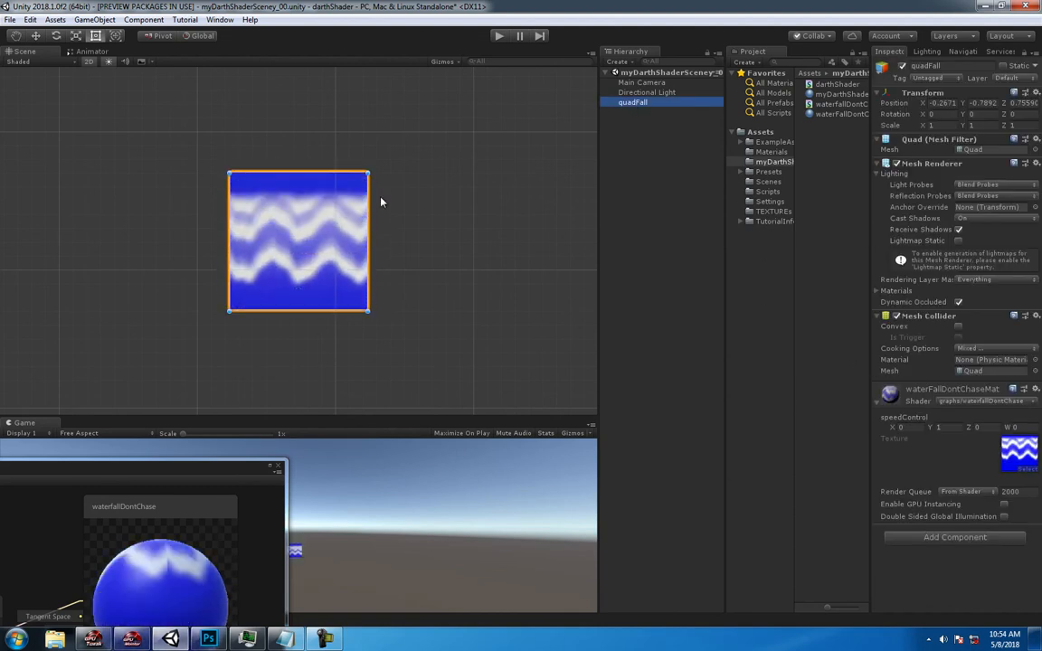
middle_click_drag(358, 229, 448, 209)
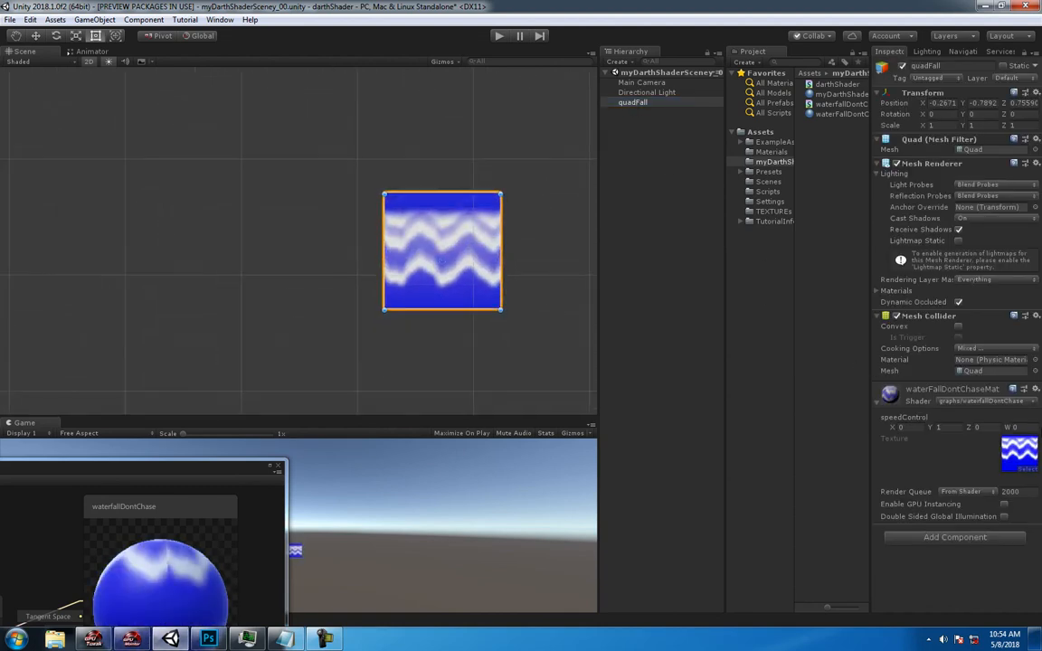
left_click_drag(930, 430, 938, 432)
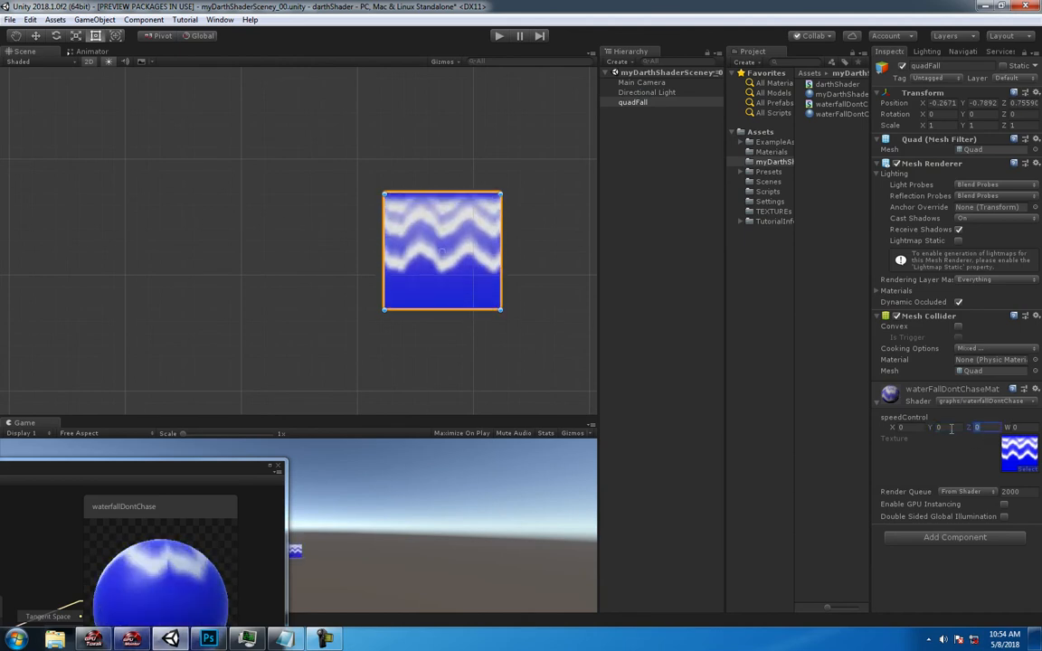
- Try speedControl Y values of 100, -0.2 and 0.2 on quadFall's material, and settle on 0.5
type("100")
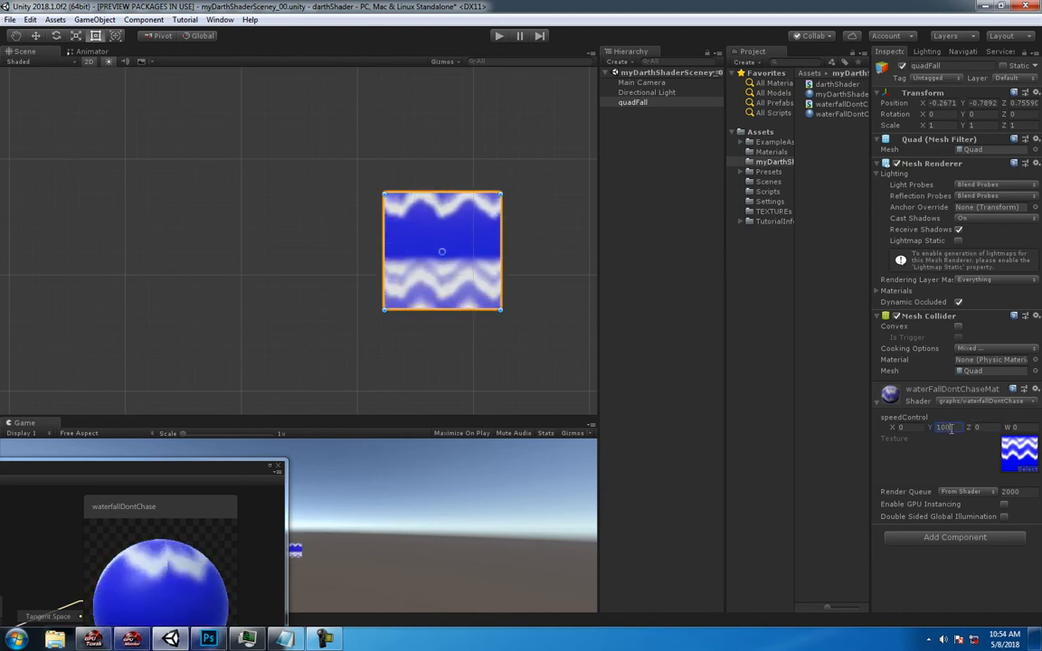
left_click_drag(952, 429, 917, 424)
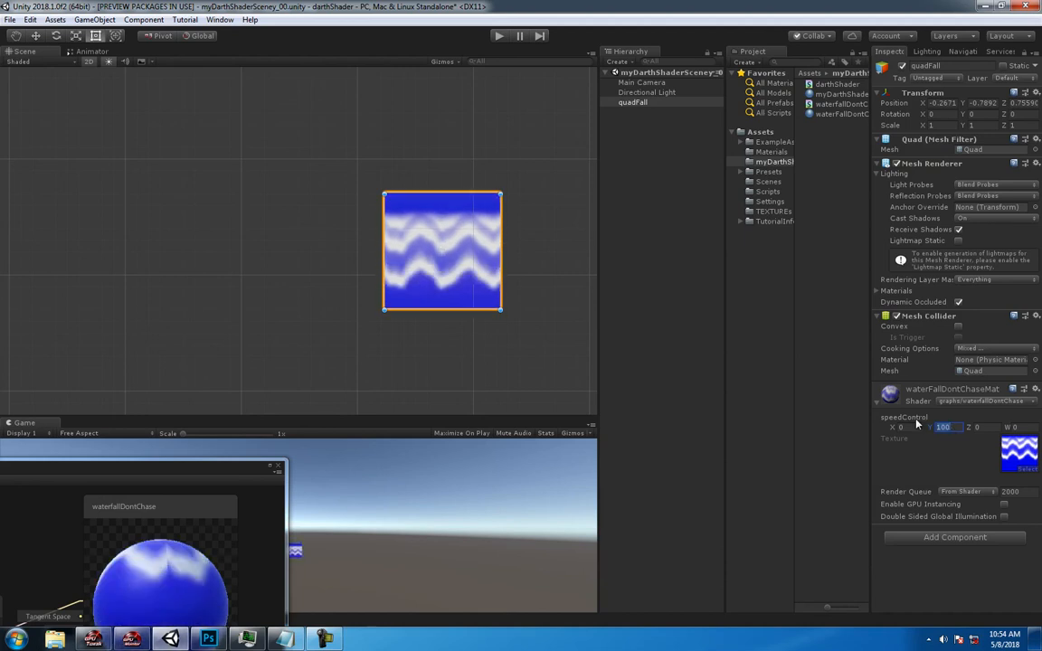
type("-.2")
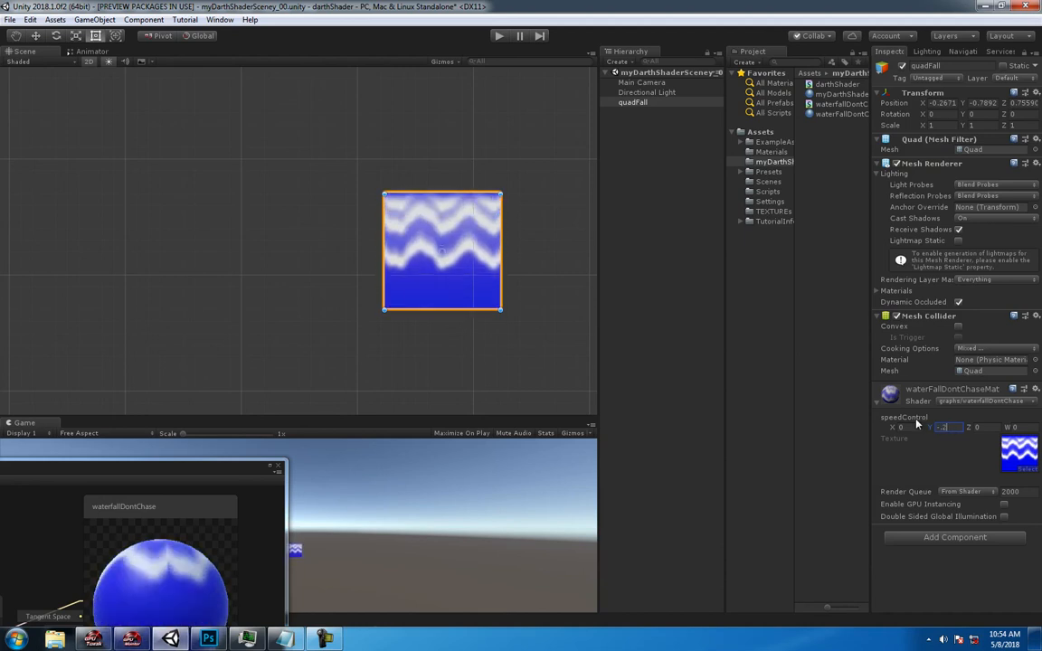
type(".2")
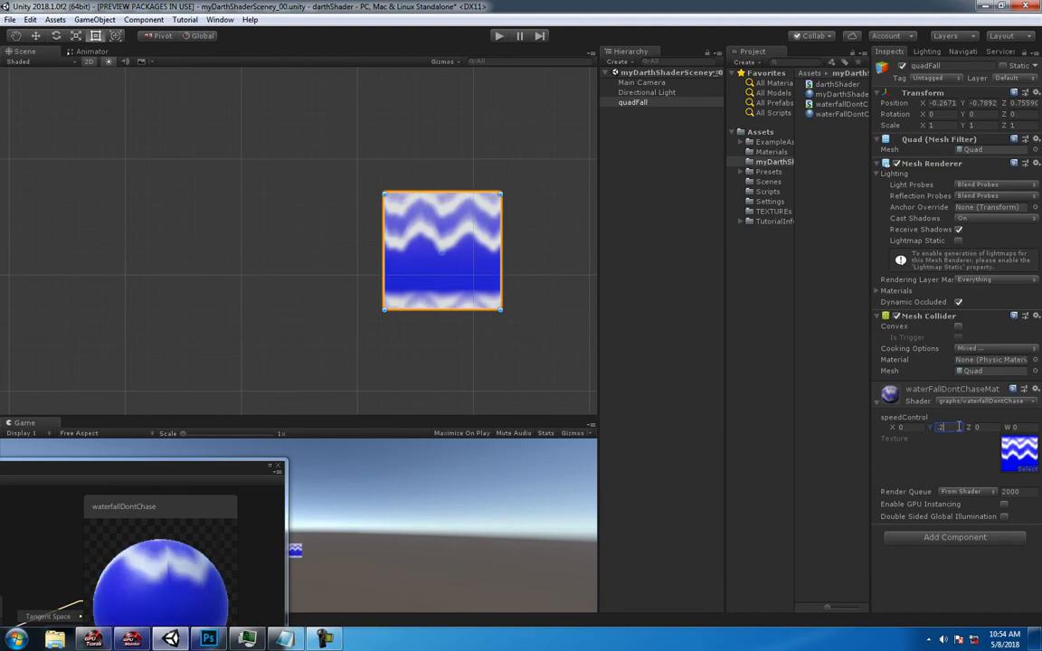
type(".5")
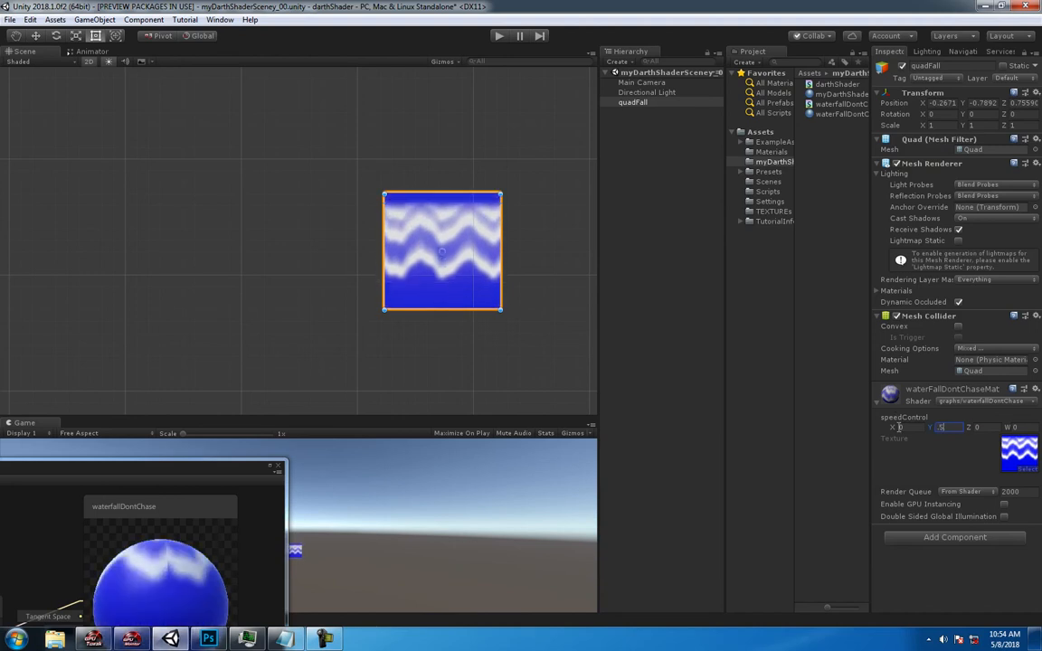
middle_click_drag(392, 182, 263, 191)
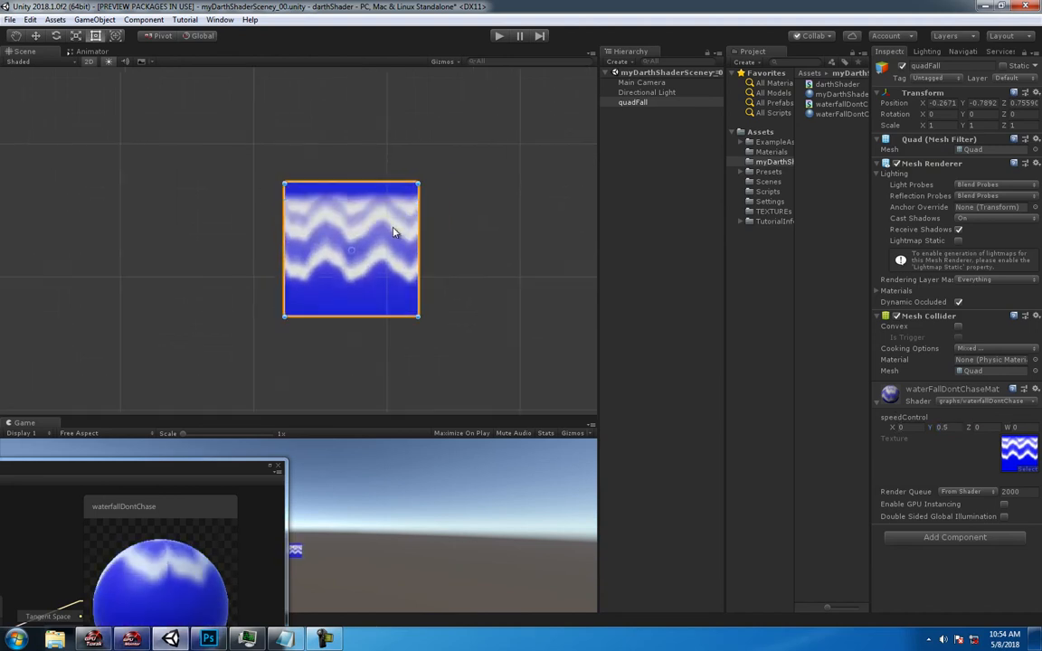
scroll(307, 230, "down", 1)
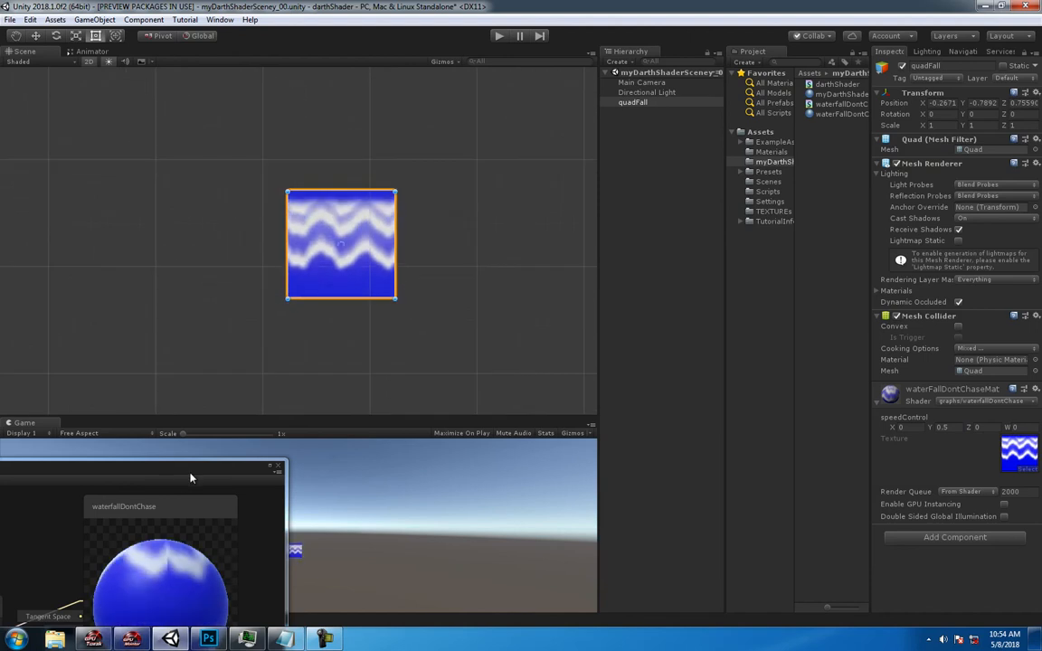
- Experiment with speedControl on quadFall's material, raising Y to 2.09 and X to about 1.5, and move the shader graph window aside
left_click_drag(198, 469, 908, 52)
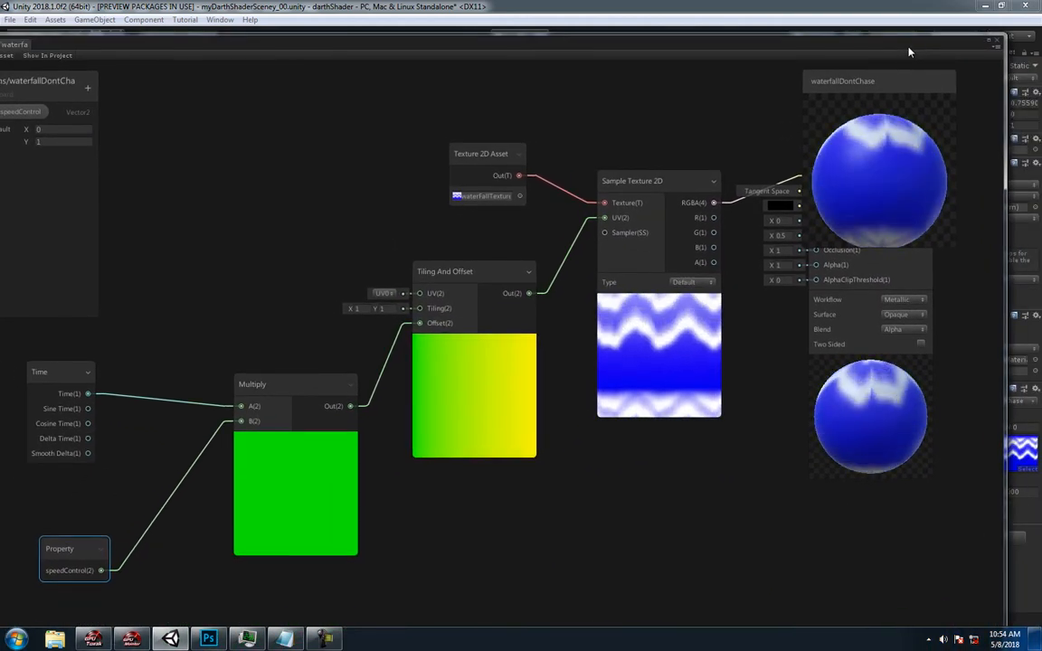
left_click_drag(672, 49, 243, 420)
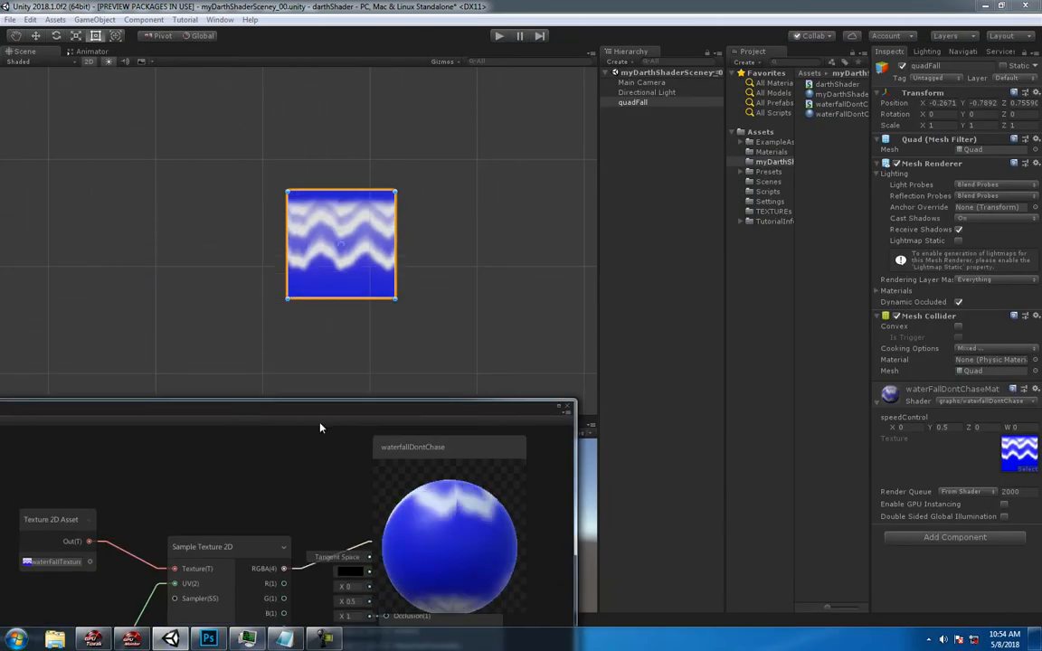
left_click(944, 427)
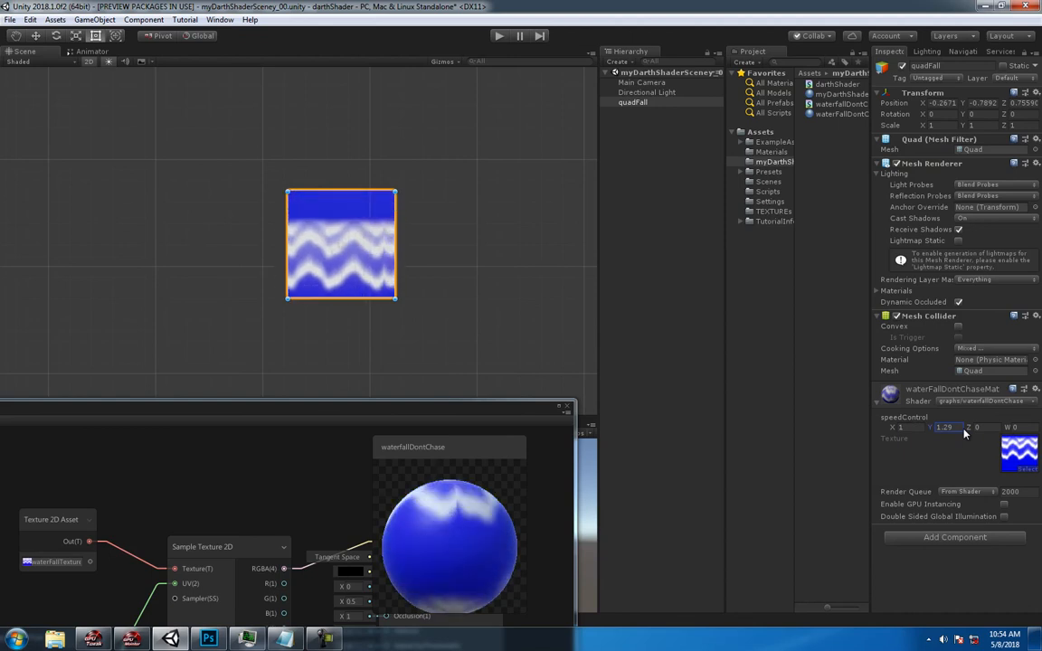
mouse_move(964, 434)
left_mouse_down()
mouse_move(973, 434)
mouse_move(957, 423)
left_mouse_up()
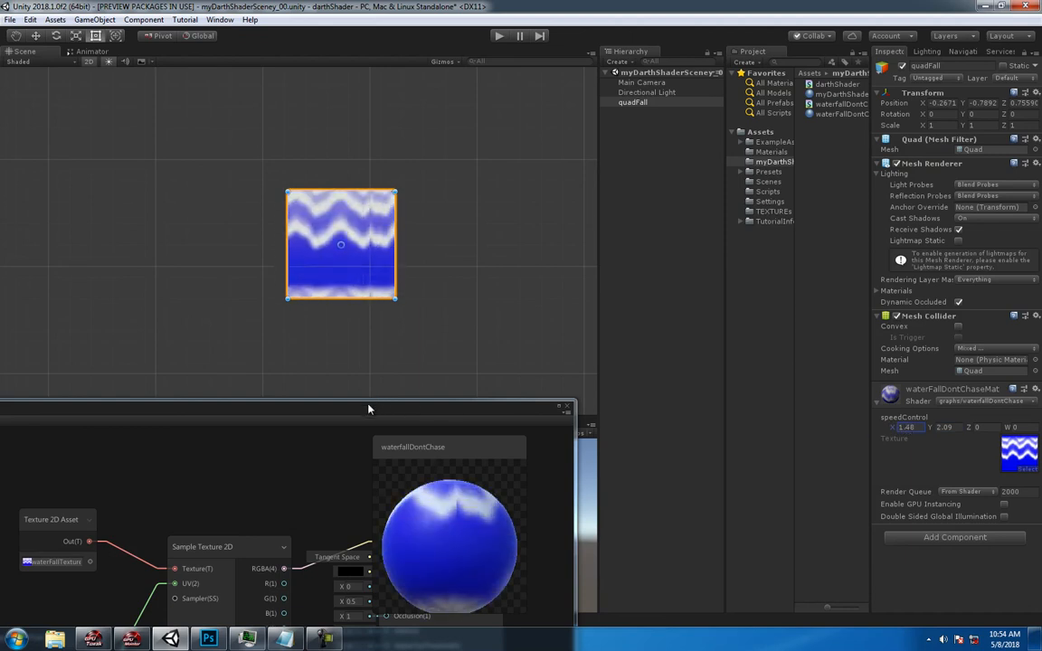
left_click_drag(371, 404, 528, 420)
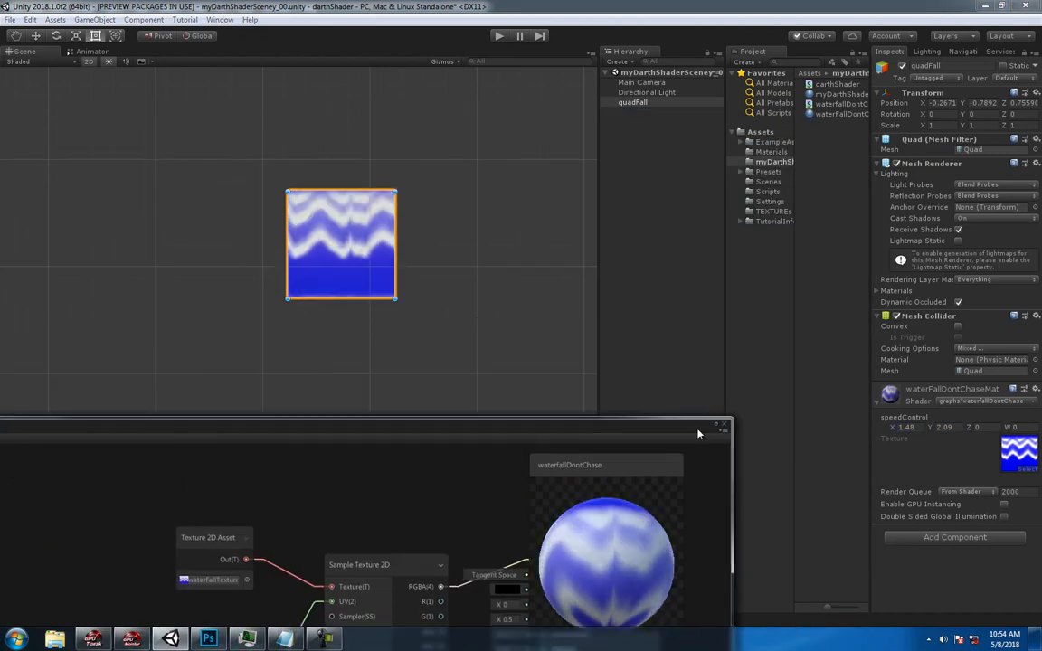
- Set speedControl on quadFall's material to X 0, try 0.2 for Y and set Y to 0.5
left_click(917, 427)
type("0")
key("Tab")
type("0.2")
key("Tab")
left_click_drag(958, 431, 901, 430)
type("0.5")
key("Tab")
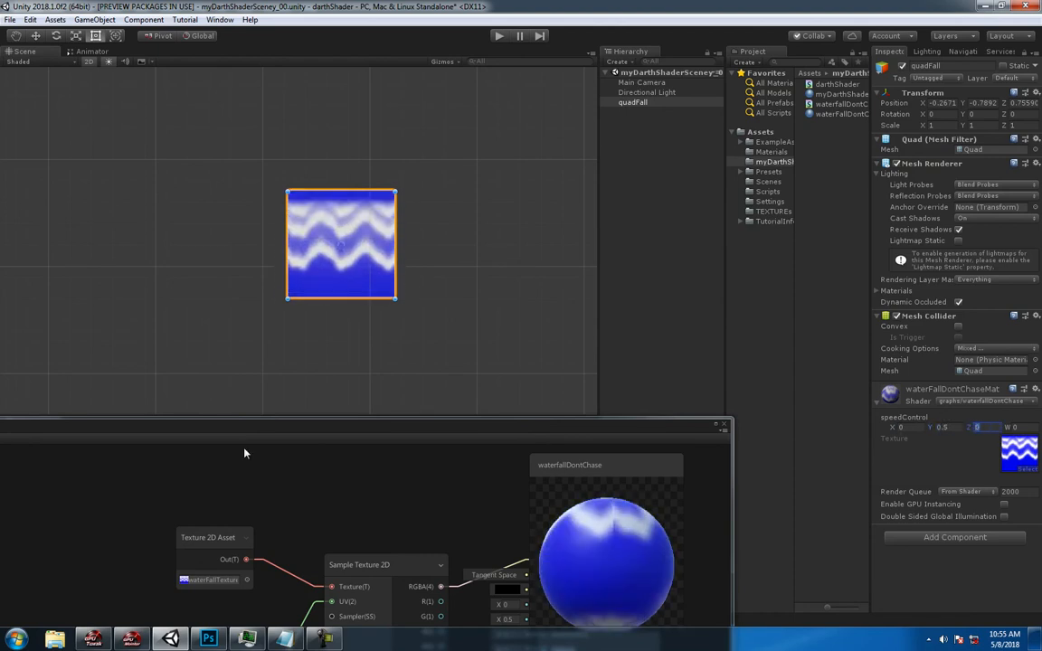
- Bring the shader graph window back into full view and reposition the PBR Master, Sample Texture 2D, Texture 2D Asset and Tiling And Offset nodes
left_click_drag(211, 427, 530, 50)
scroll(440, 155, "down", 3)
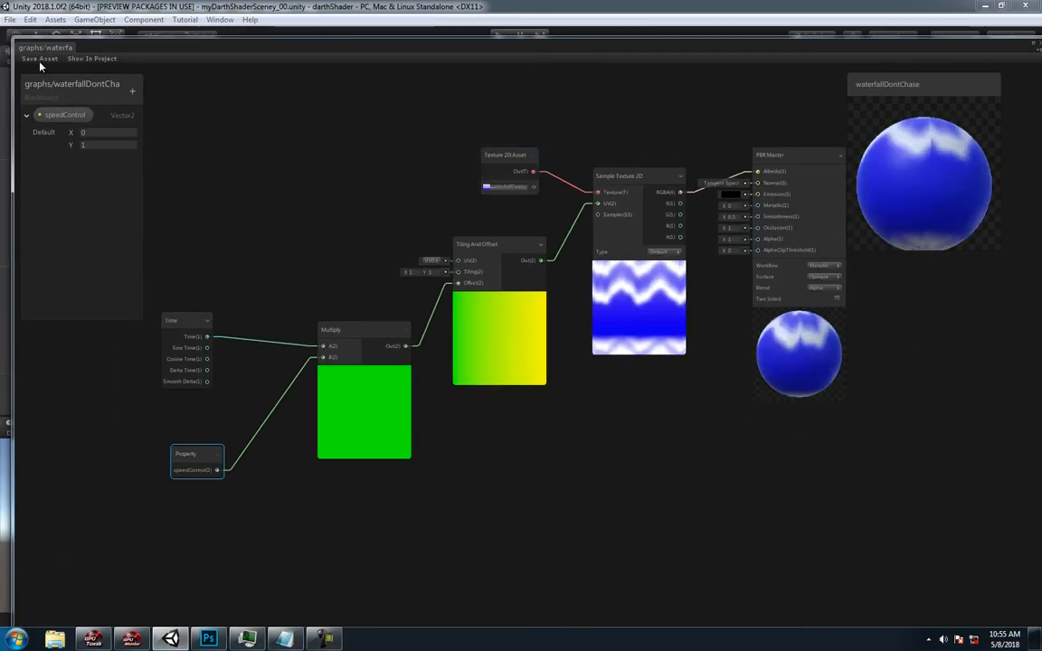
left_click_drag(783, 166, 769, 154)
left_click_drag(646, 179, 633, 144)
left_click_drag(508, 157, 491, 144)
left_click_drag(489, 239, 476, 244)
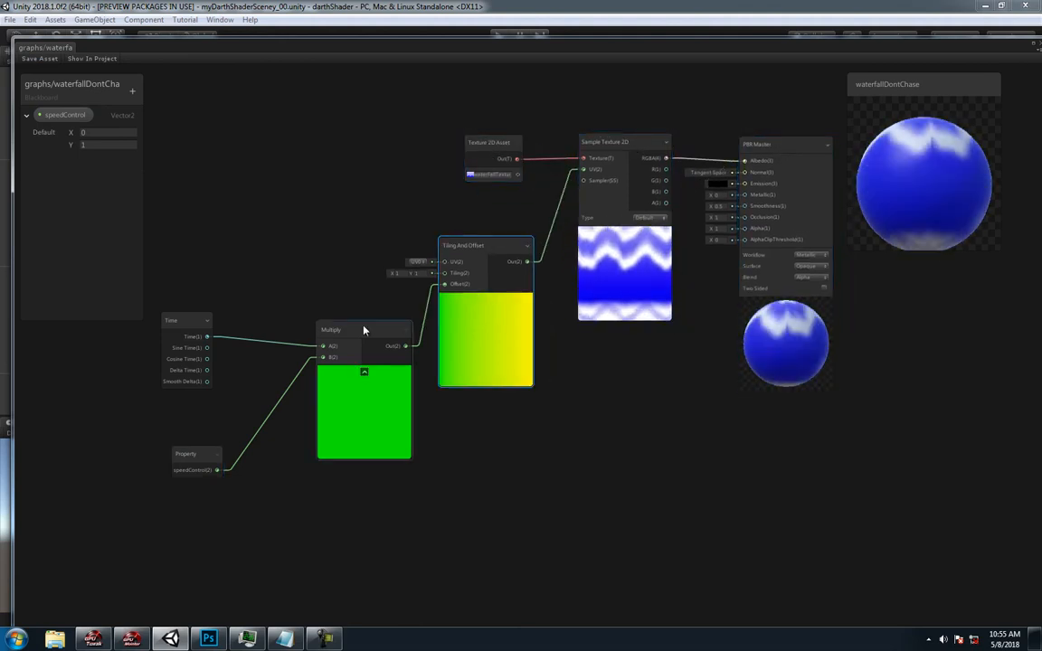
- Arrange the Multiply, Time, speedControl Property and Tiling And Offset nodes so the scrolling chain is evenly spaced
left_click_drag(365, 329, 353, 318)
left_click_drag(196, 323, 190, 327)
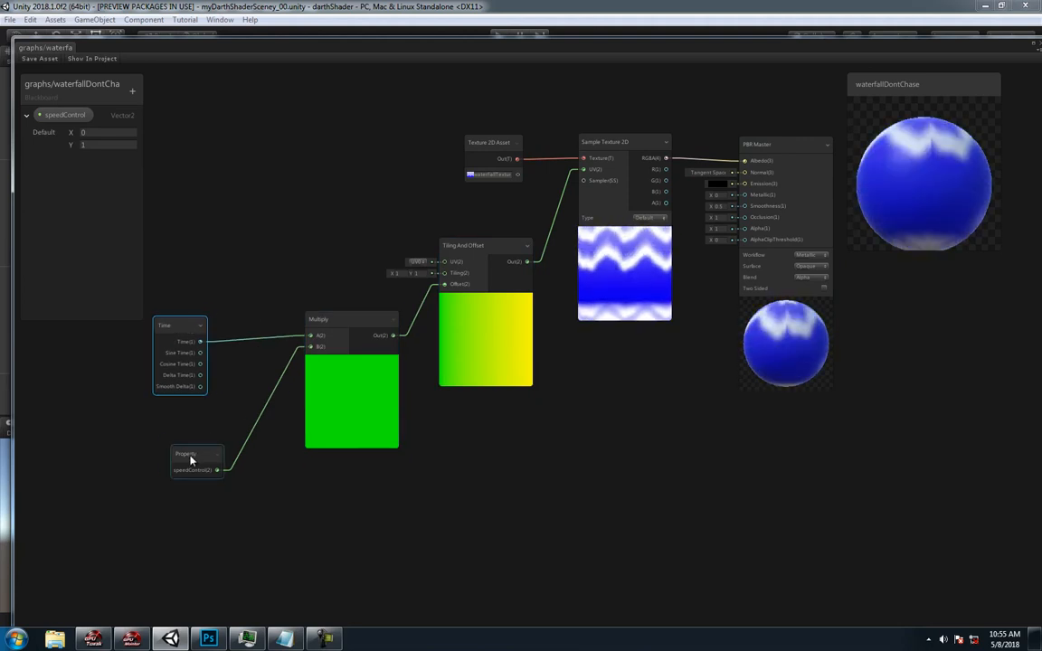
left_click_drag(186, 453, 160, 445)
left_click(181, 334)
mouse_move(181, 335)
left_mouse_down()
mouse_move(205, 306)
mouse_move(198, 321)
mouse_move(190, 315)
left_mouse_up()
left_click_drag(337, 321, 318, 318)
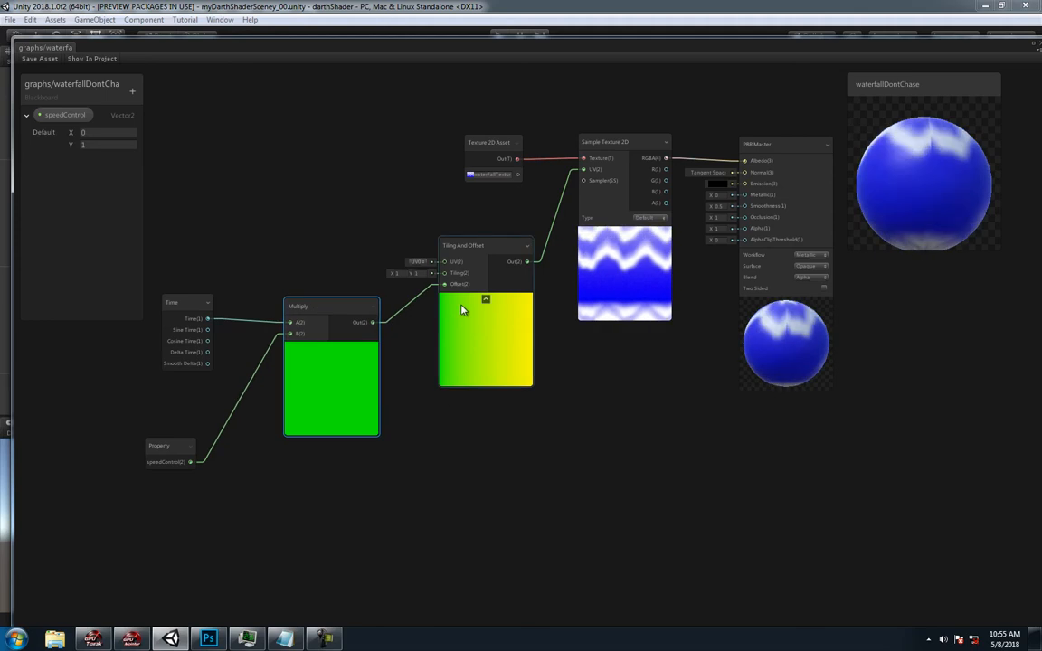
left_click(479, 247)
left_click_drag(479, 247, 471, 253)
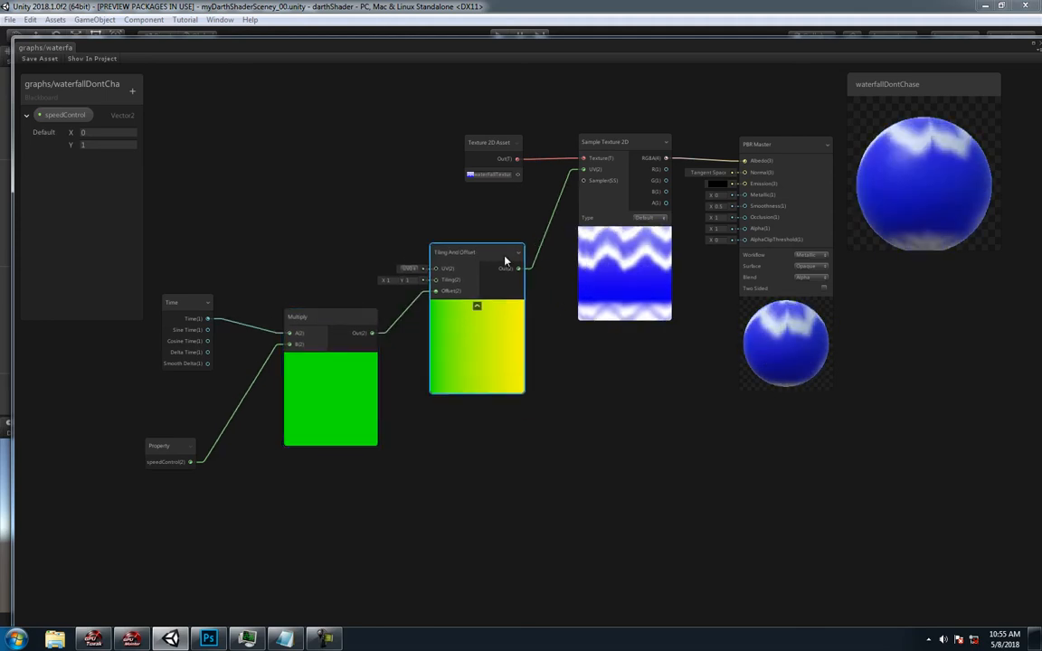
- Rearrange the Texture 2D Asset, Sample Texture 2D and PBR Master nodes, placing PBR Master higher than the others
left_click_drag(476, 142, 452, 129)
left_click_drag(661, 146, 630, 123)
left_click(767, 164)
left_click_drag(769, 164, 751, 114)
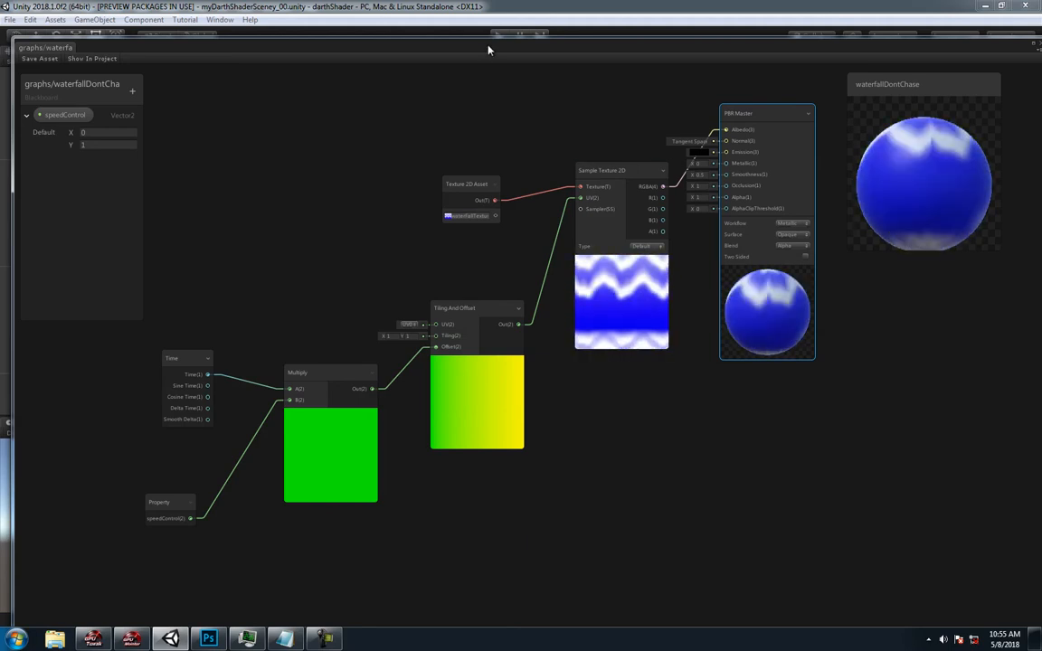
- Lower the shader graph window slightly, move the Texture 2D Asset node up and nudge the Time node down
mouse_move(488, 50)
left_mouse_down()
mouse_move(565, 69)
mouse_move(492, 64)
left_mouse_up()
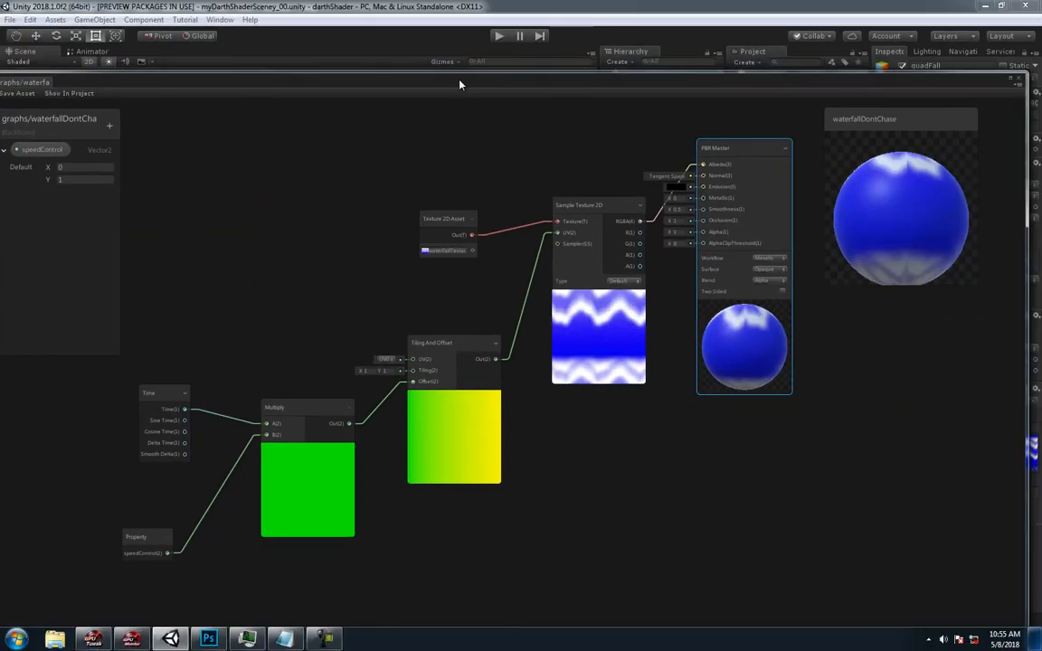
left_click_drag(460, 84, 486, 63)
left_click(466, 199)
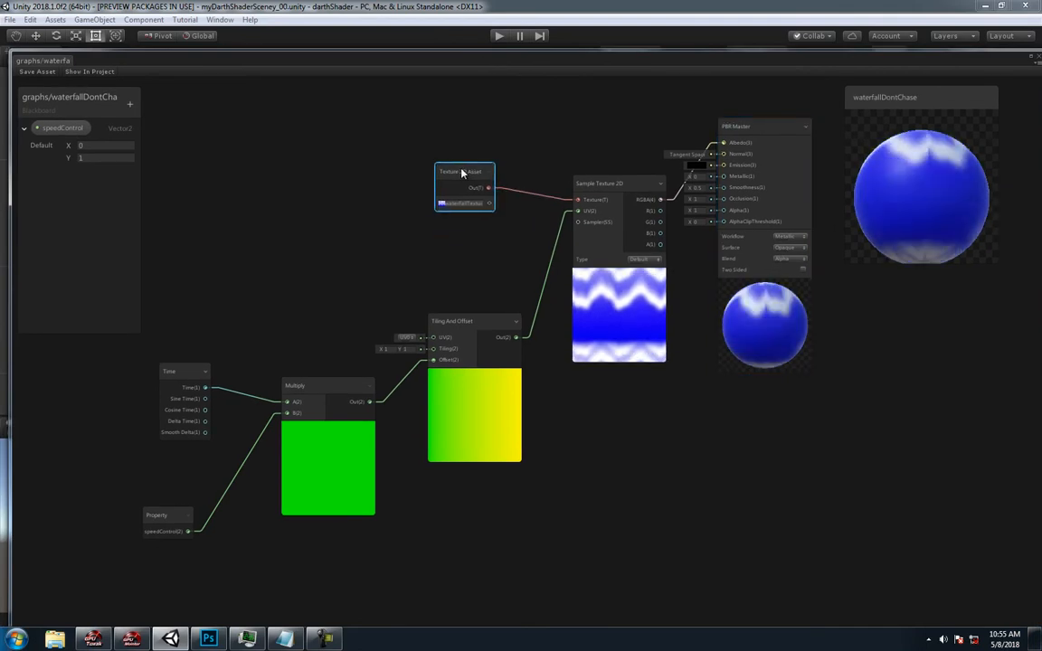
mouse_move(186, 377)
left_mouse_down()
mouse_move(230, 319)
mouse_move(182, 388)
left_mouse_up()
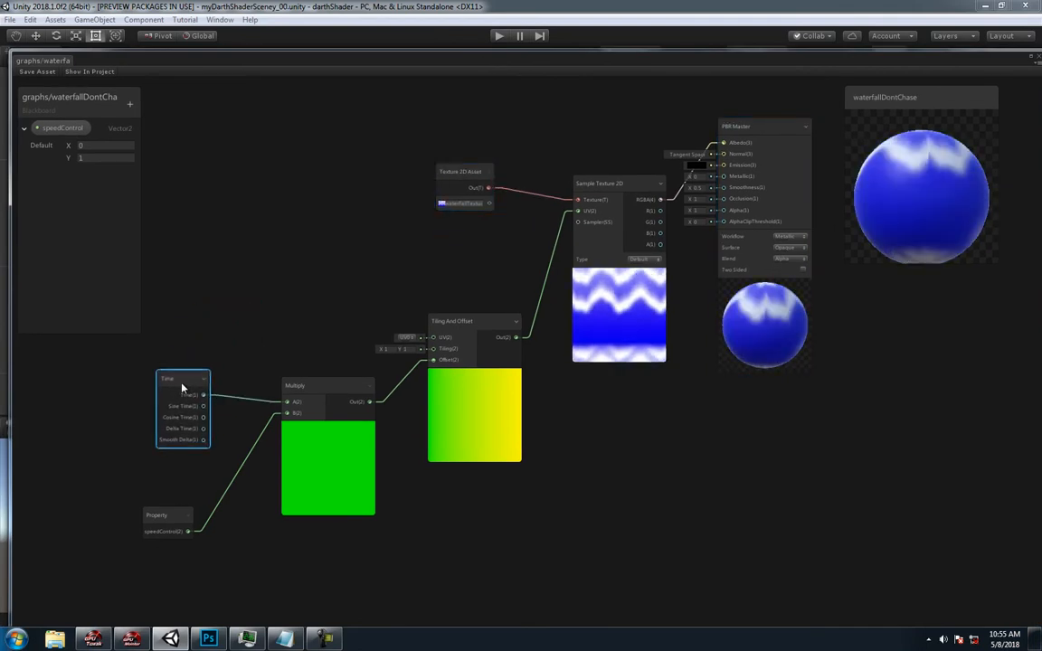